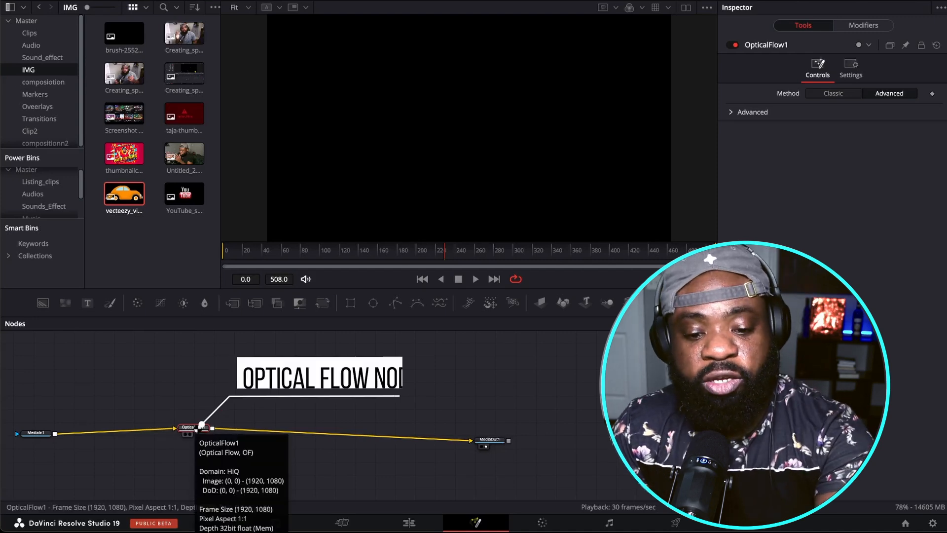
# Step: Look up the Optical Flow tool in the node search without adding it
pyautogui.hotkey('shift', 'space')
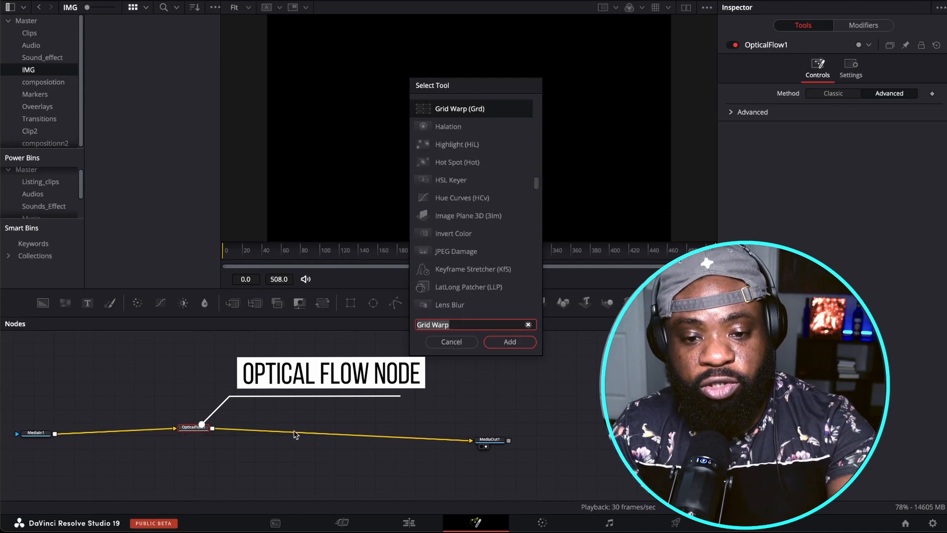
pyautogui.write('op')
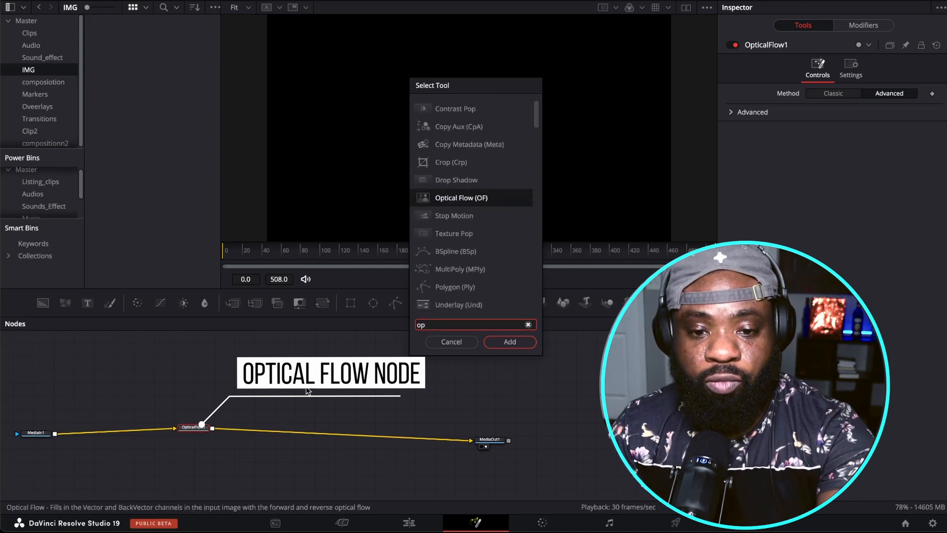
pyautogui.click(452, 342)
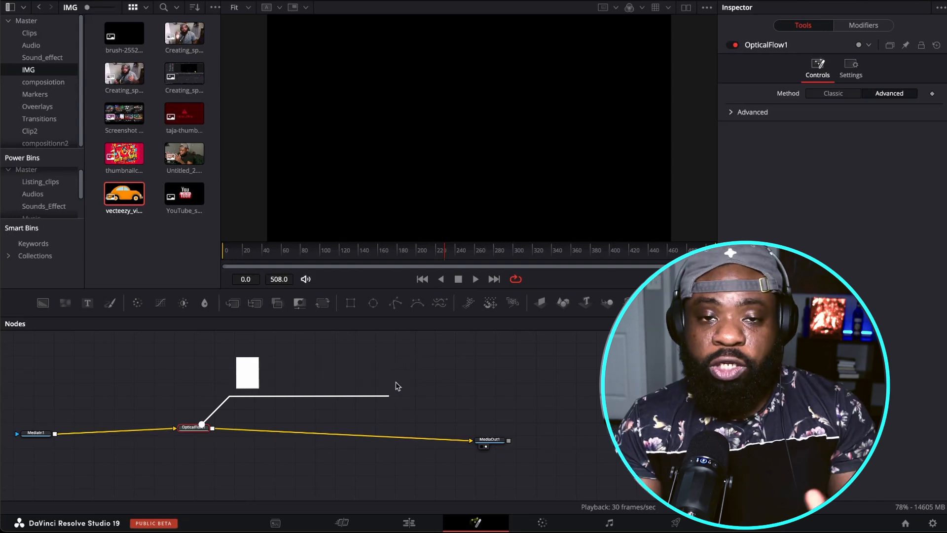
# Step: Switch to the Edit page and examine the adjustment clip's Retime Process options under Retime and Scaling
pyautogui.click(409, 522)
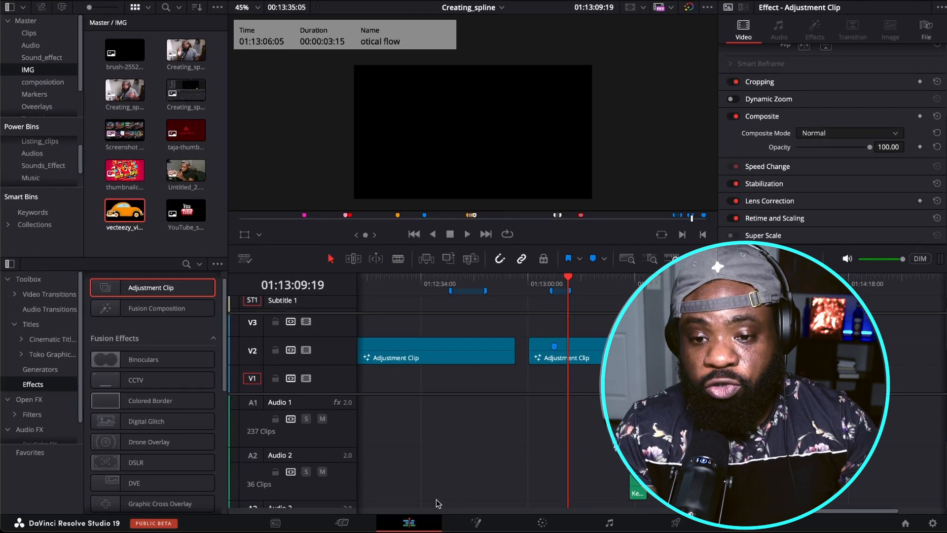
pyautogui.click(798, 218)
pyautogui.scroll(-3, 788, 218)
pyautogui.click(828, 161)
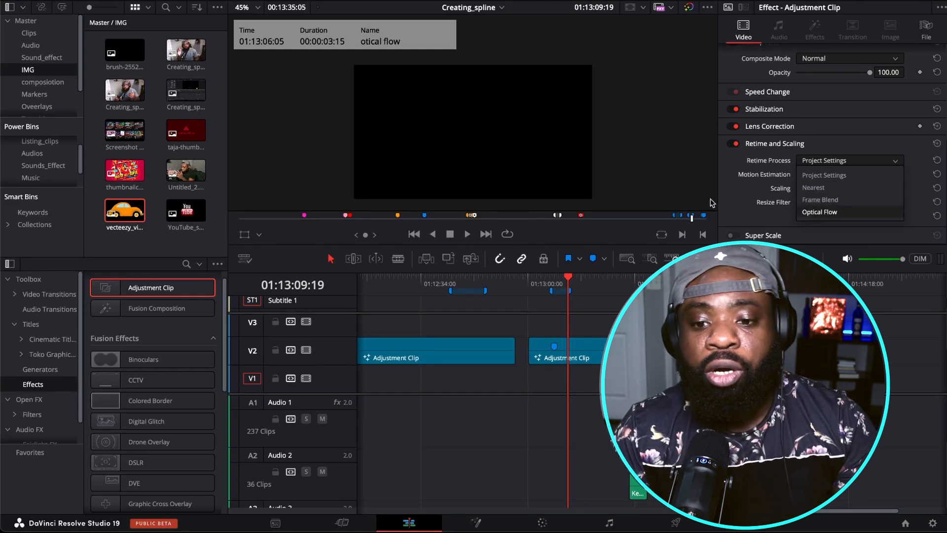
pyautogui.click(733, 193)
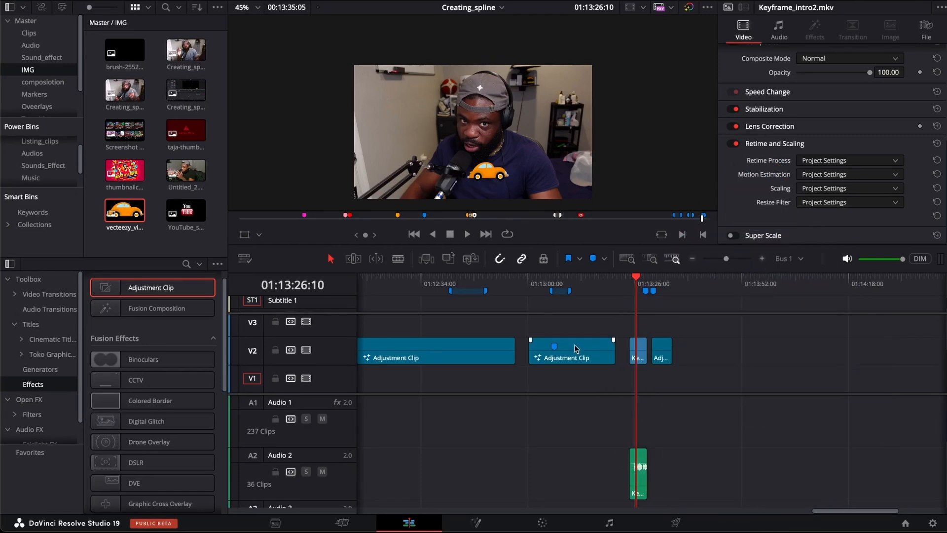
# Step: Open the Keyframe_intro2.mkv composition in Fusion, reposition its MediaIn1 and MediaOut1 nodes, and play the existing car tracking
pyautogui.click(476, 523)
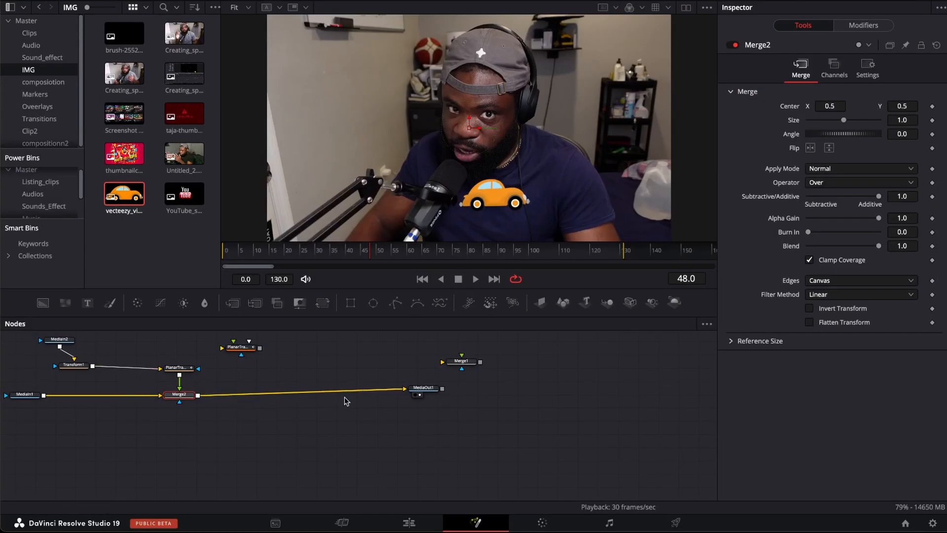
pyautogui.moveTo(423, 387); pyautogui.dragTo(448, 403)
pyautogui.moveTo(21, 405); pyautogui.dragTo(25, 418)
pyautogui.click(273, 261)
pyautogui.moveTo(273, 262); pyautogui.dragTo(227, 264)
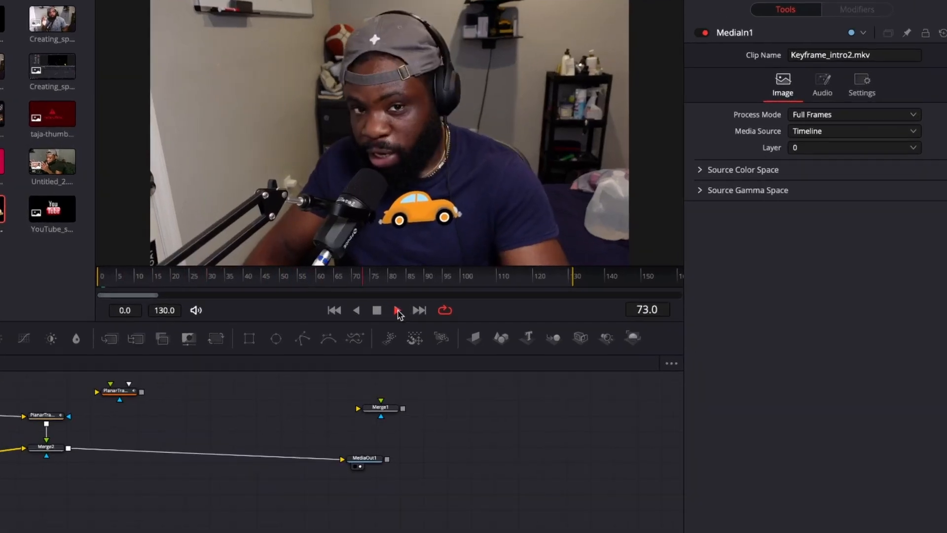
pyautogui.click(381, 314)
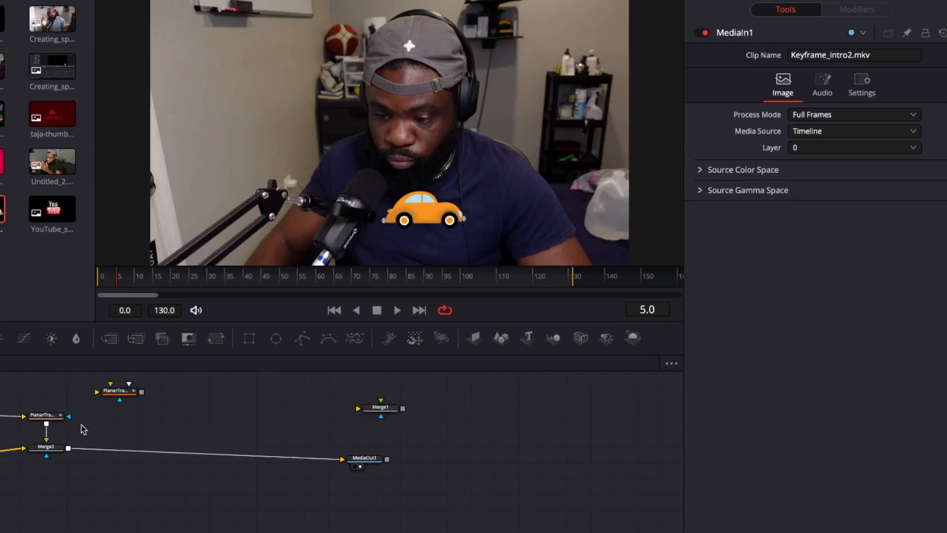
# Step: Delete the old Merge2, Planar Tracker, Transform and Planar Transform nodes, leaving MediaIn1 feeding MediaOut1
pyautogui.click(47, 448)
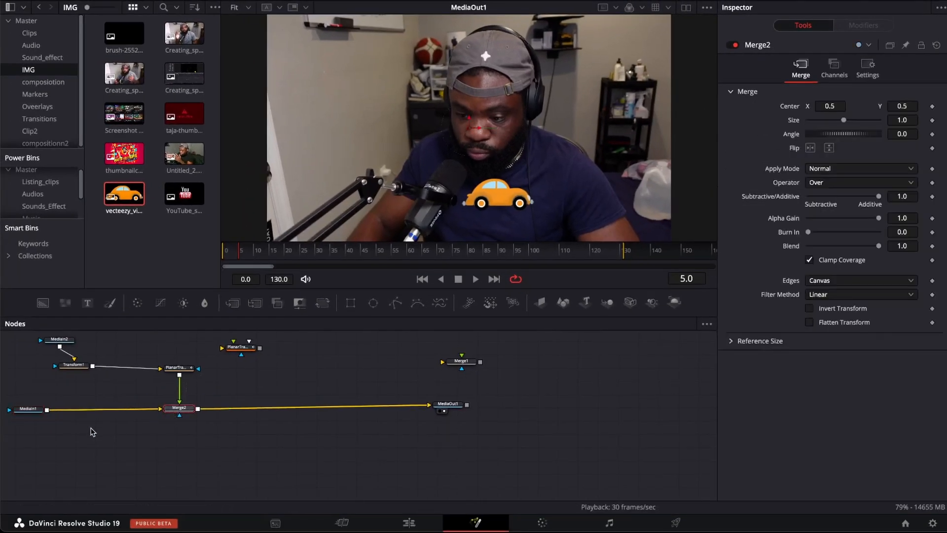
pyautogui.click(222, 406)
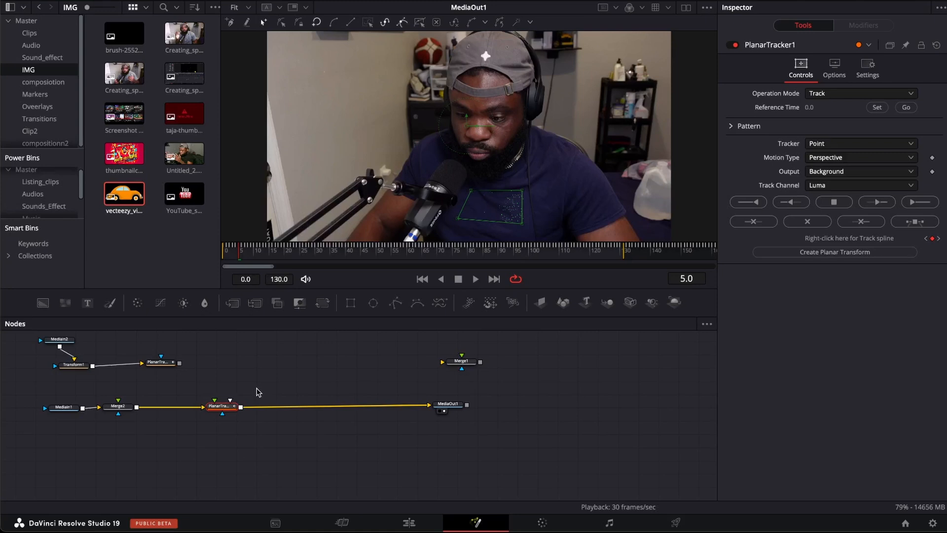
pyautogui.click(75, 361)
pyautogui.moveTo(74, 365); pyautogui.dragTo(178, 380)
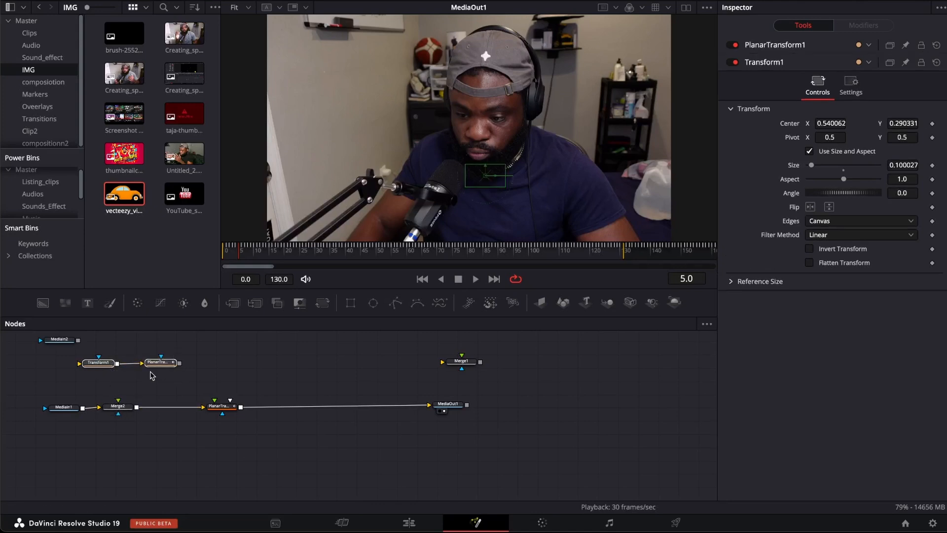
pyautogui.press('Delete')
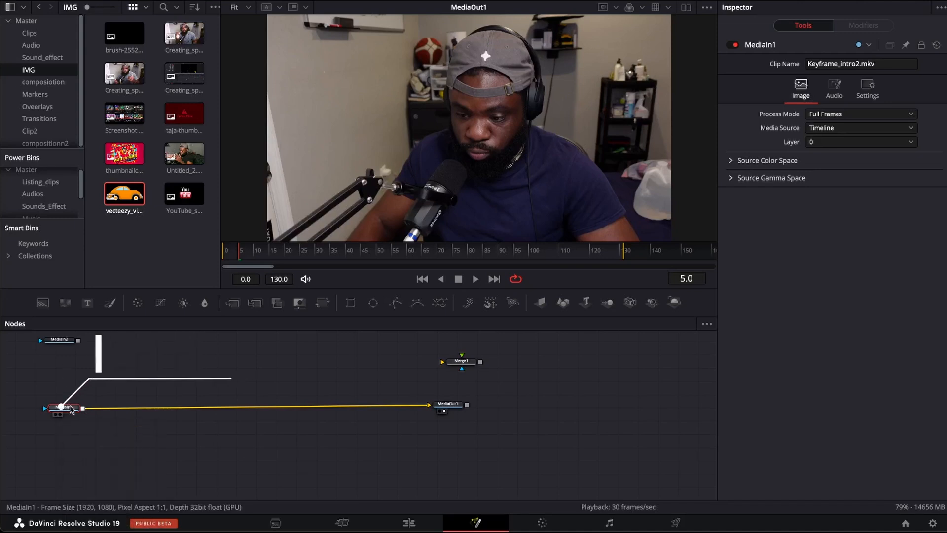
# Step: Add a Planar Tracker node after MediaIn1 and set its reference time to frame 0
pyautogui.hotkey('shift', 'space')
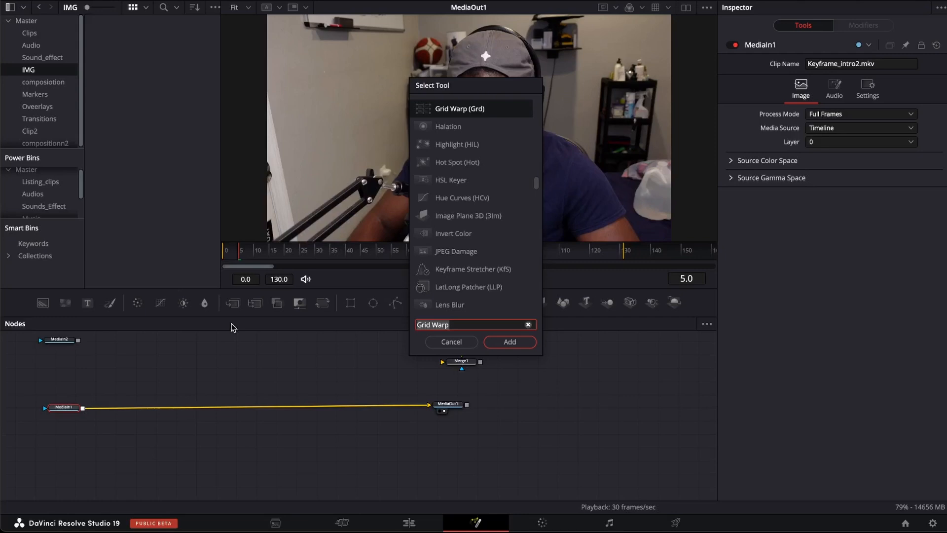
pyautogui.write('pla')
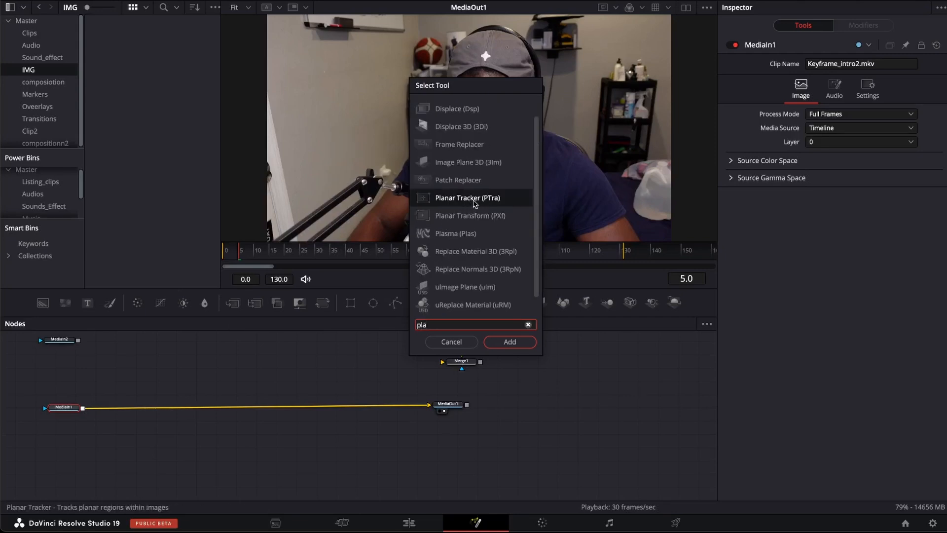
pyautogui.click(510, 341)
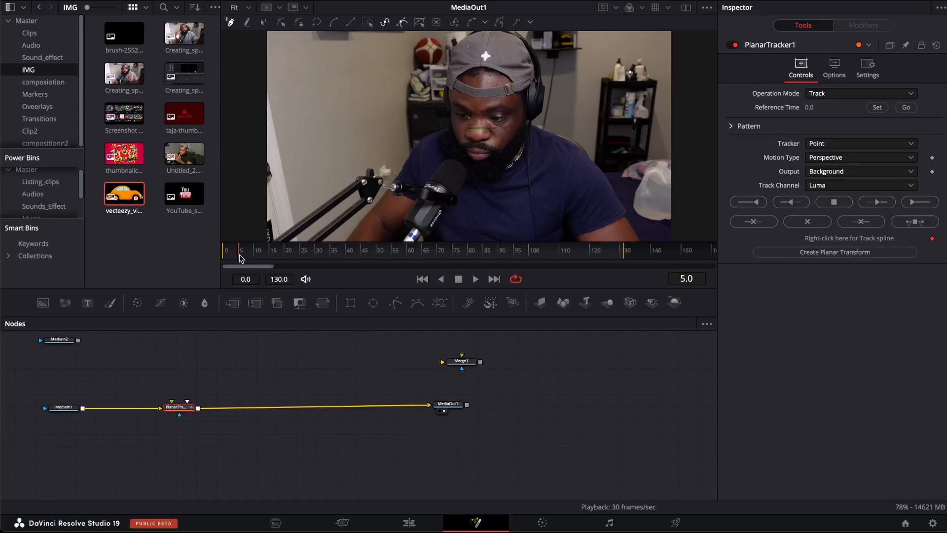
pyautogui.moveTo(240, 258); pyautogui.dragTo(219, 263)
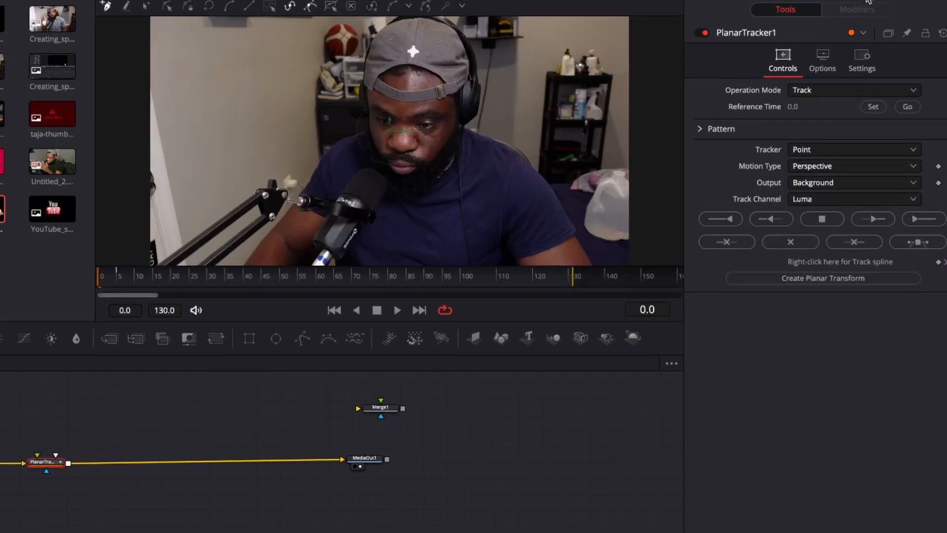
pyautogui.click(872, 109)
# Step: Outline a four-sided area on the shirt's chest as the tracking pattern and track it to the end
pyautogui.click(456, 207)
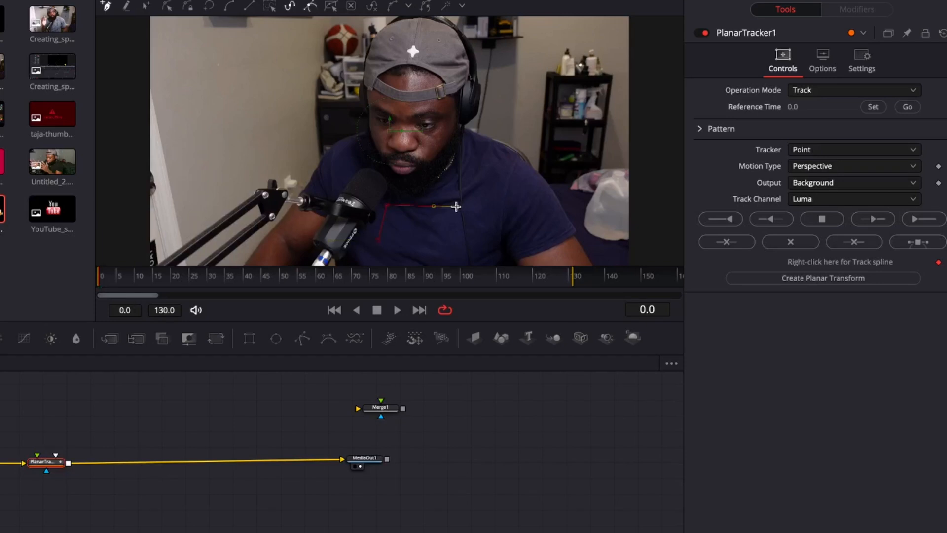
pyautogui.click(447, 236)
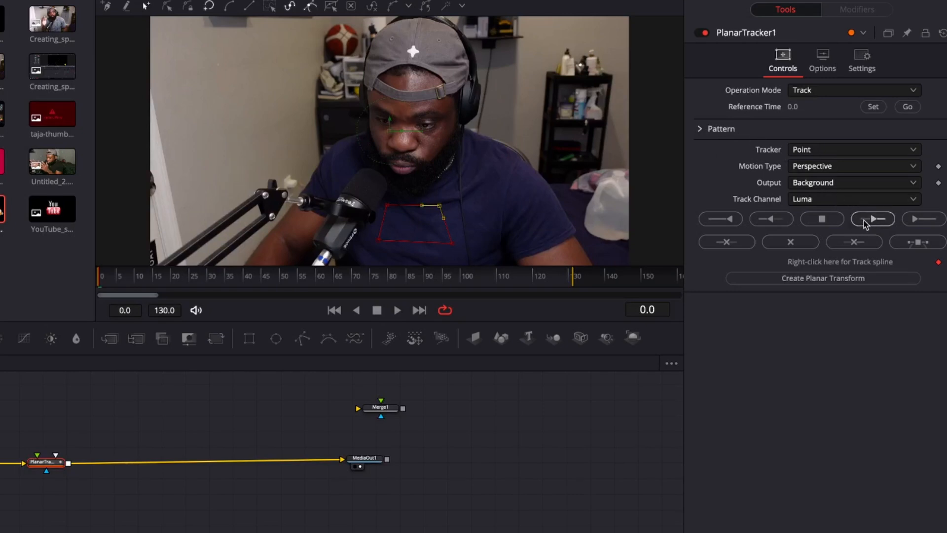
pyautogui.click(913, 220)
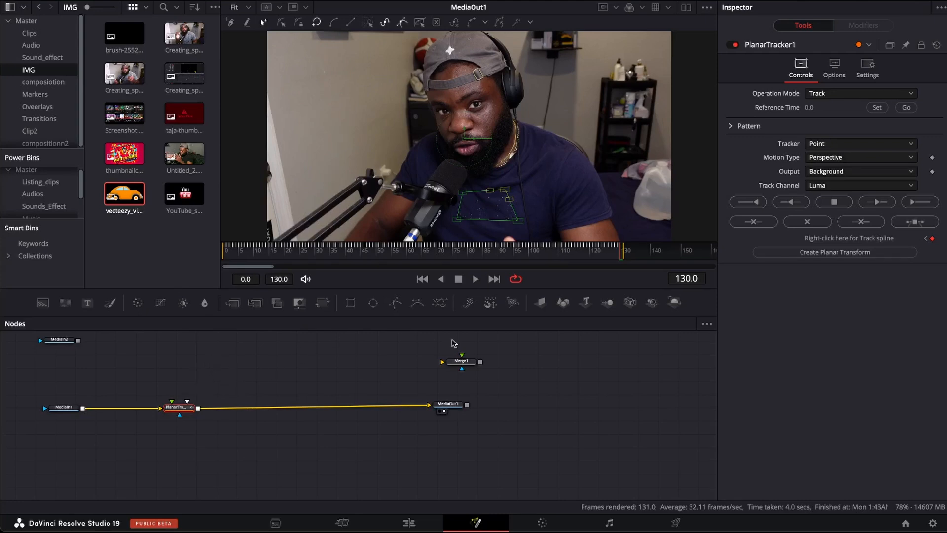
# Step: Create a planar transform from the track and place its node above the Planar Tracker
pyautogui.click(821, 254)
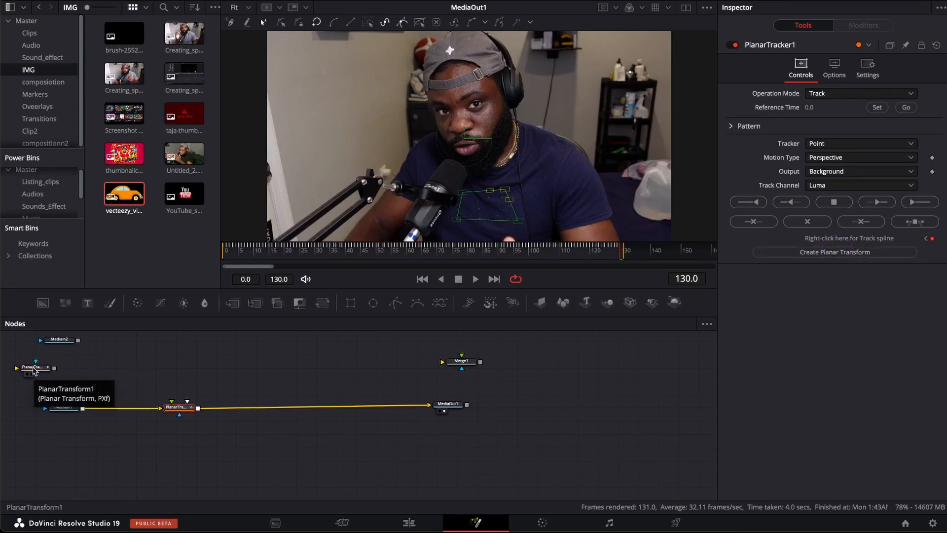
pyautogui.moveTo(33, 370); pyautogui.dragTo(182, 378)
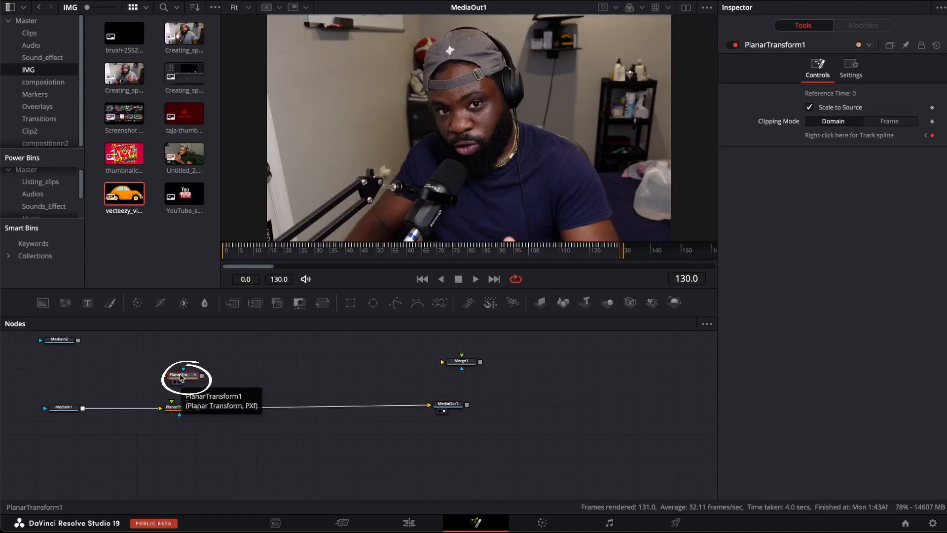
# Step: Detach the Planar Tracker from the node flow and merge the planar transform's output over MediaIn1
pyautogui.click(179, 409)
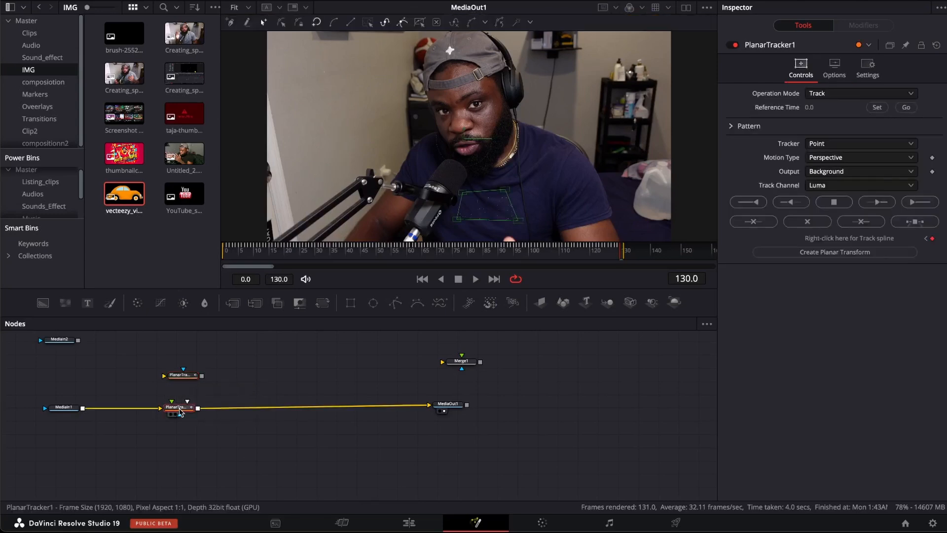
pyautogui.click(179, 409)
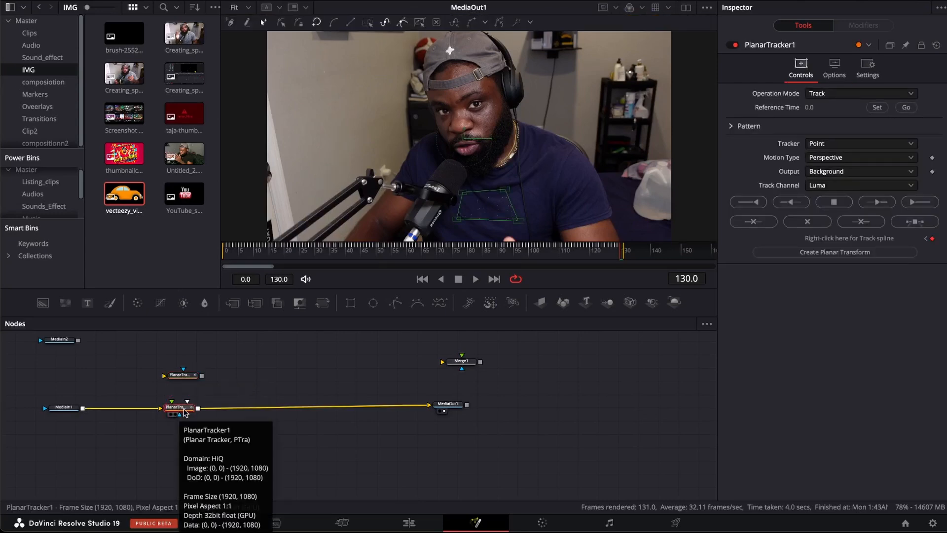
pyautogui.moveTo(184, 410); pyautogui.dragTo(150, 394)
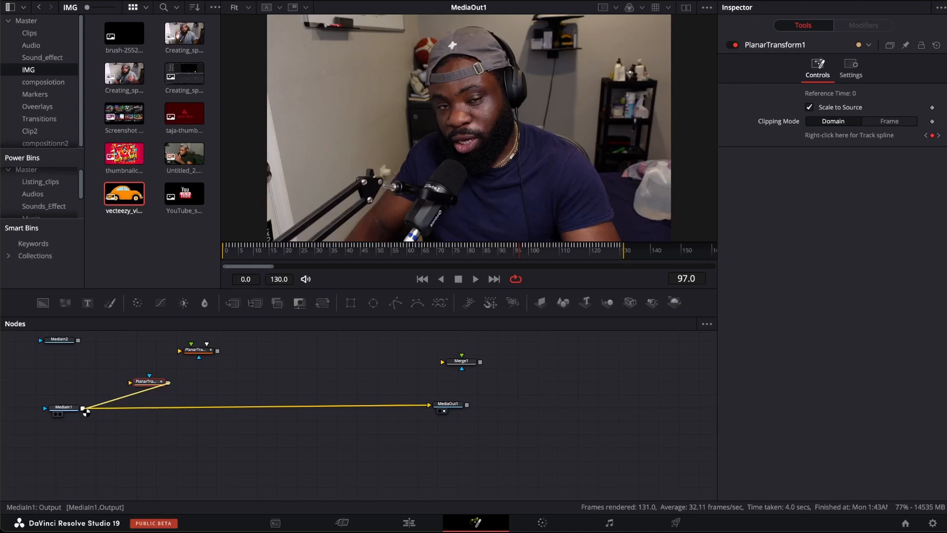
pyautogui.moveTo(86, 412); pyautogui.dragTo(87, 413)
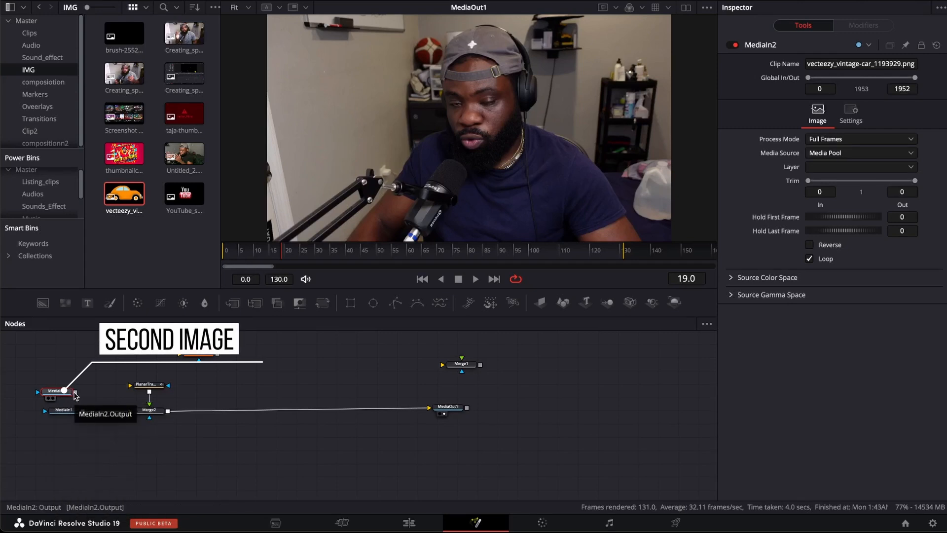
# Step: Connect the car image MediaIn2 to the planar transform and insert a Transform node between them with size 0.19
pyautogui.moveTo(75, 394); pyautogui.dragTo(142, 386)
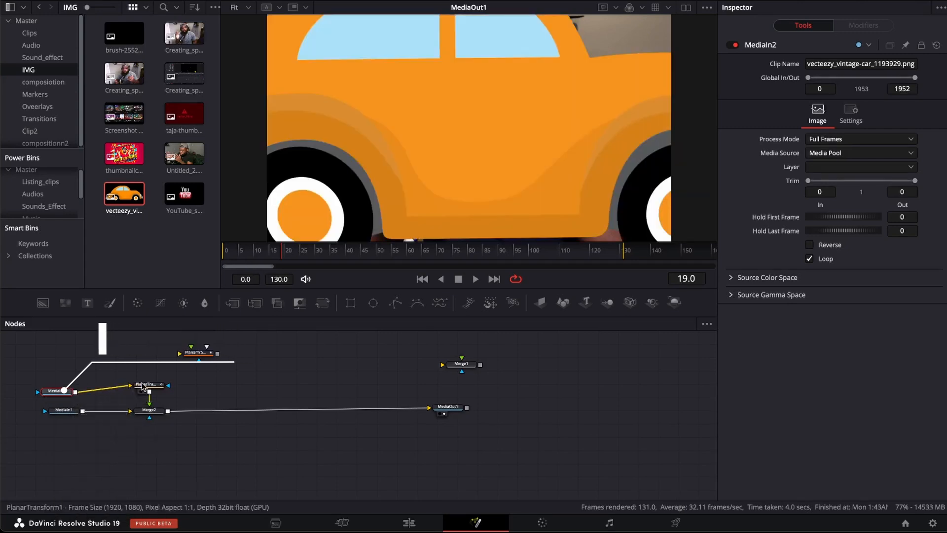
pyautogui.moveTo(67, 394); pyautogui.dragTo(57, 386)
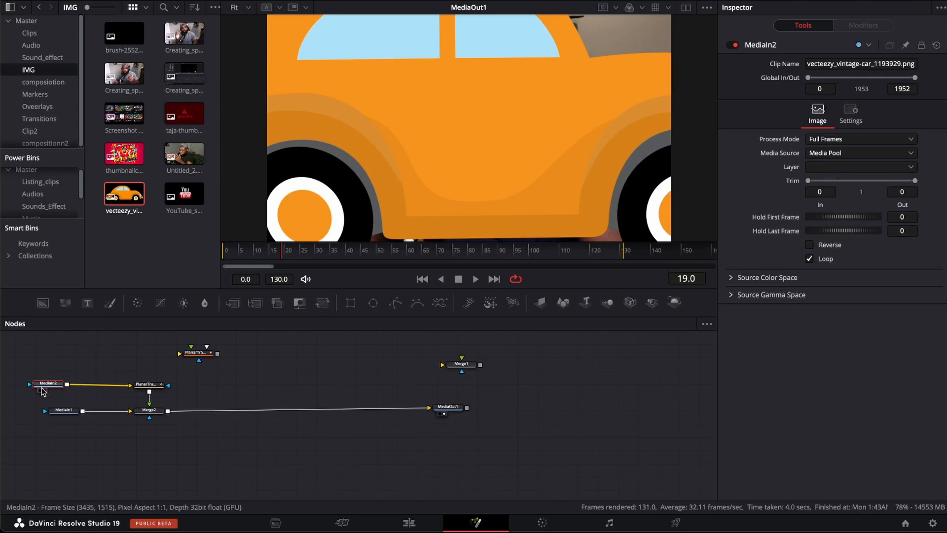
pyautogui.click(323, 302)
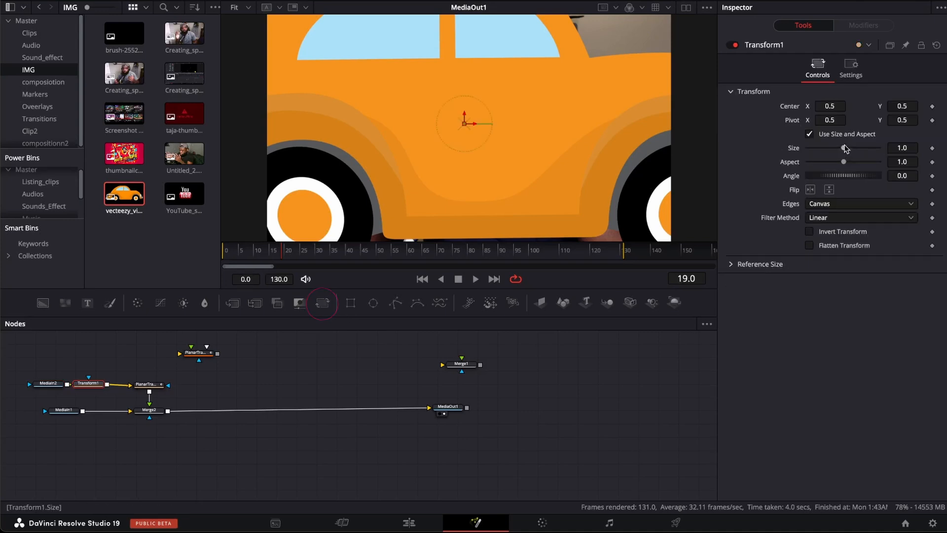
pyautogui.moveTo(843, 148); pyautogui.dragTo(815, 158)
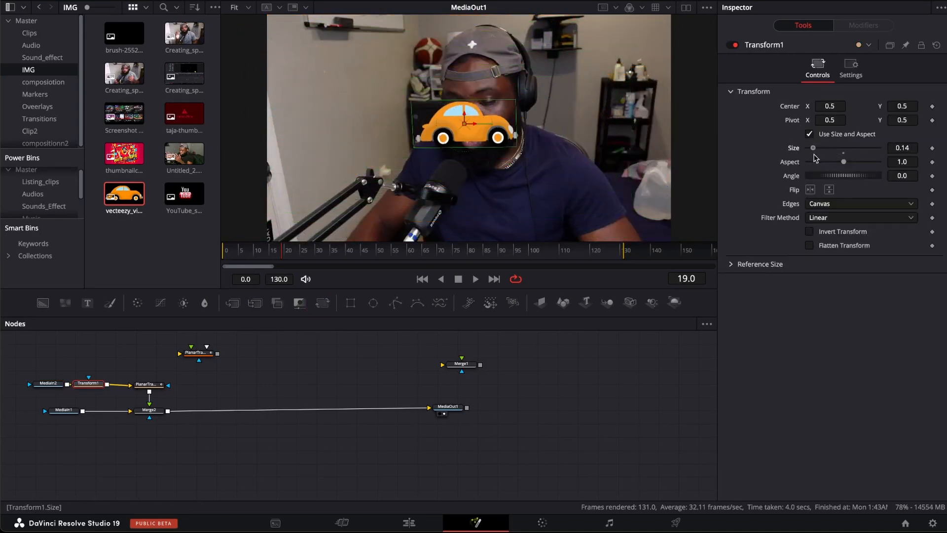
# Step: Select the Planar Tracker and Transform nodes together and move the car onto the tracked shirt area, center about X 0.536, Y 0.265
pyautogui.moveTo(196, 353); pyautogui.dragTo(99, 353)
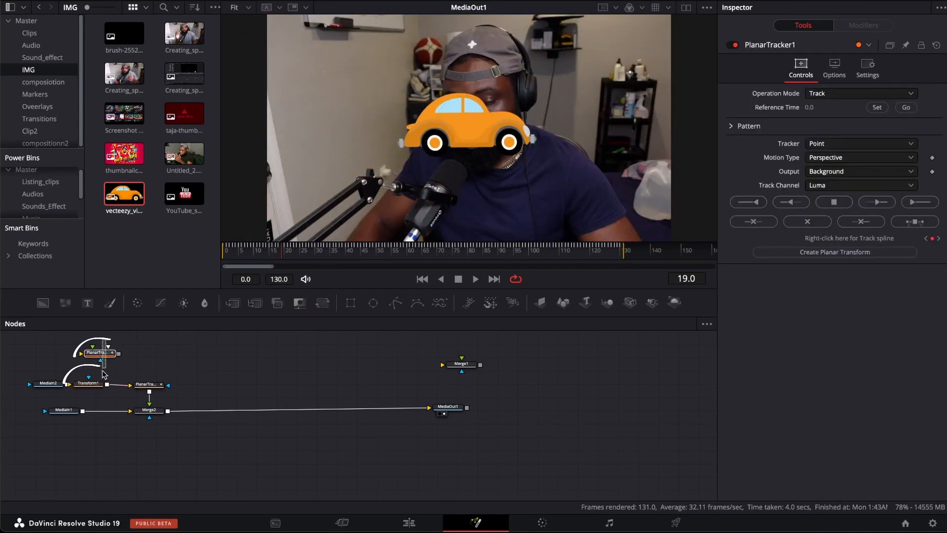
pyautogui.keyDown('ctrl'); pyautogui.click(89, 384); pyautogui.keyUp('ctrl')
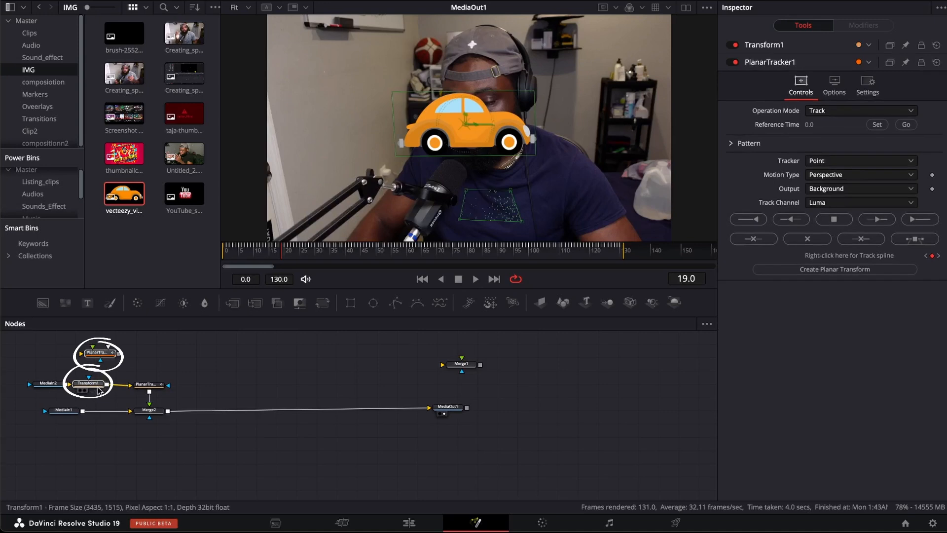
pyautogui.click(466, 132)
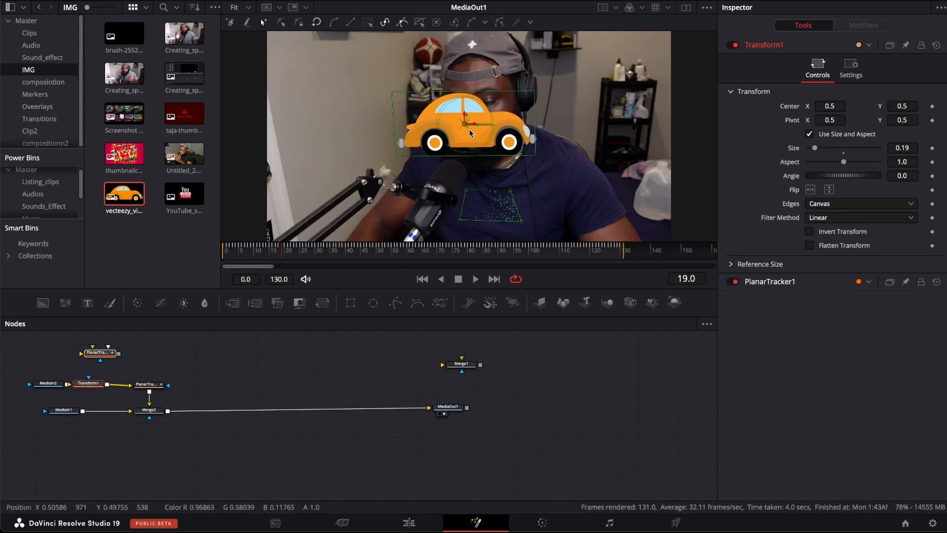
pyautogui.moveTo(465, 126); pyautogui.dragTo(494, 206)
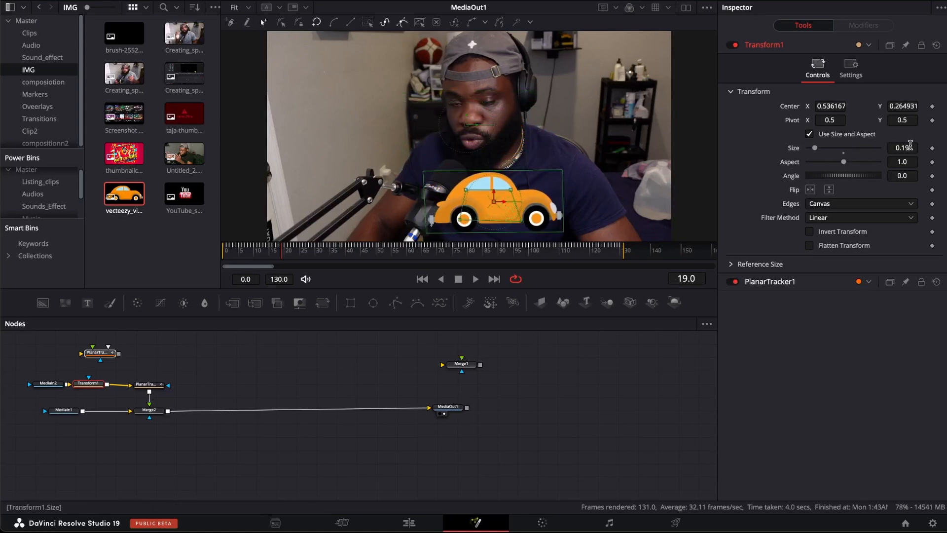
# Step: Fit the car inside the tracked outline with size 0.089 and center X 0.527168
pyautogui.moveTo(914, 149); pyautogui.dragTo(881, 150)
pyautogui.moveTo(834, 106); pyautogui.dragTo(825, 106)
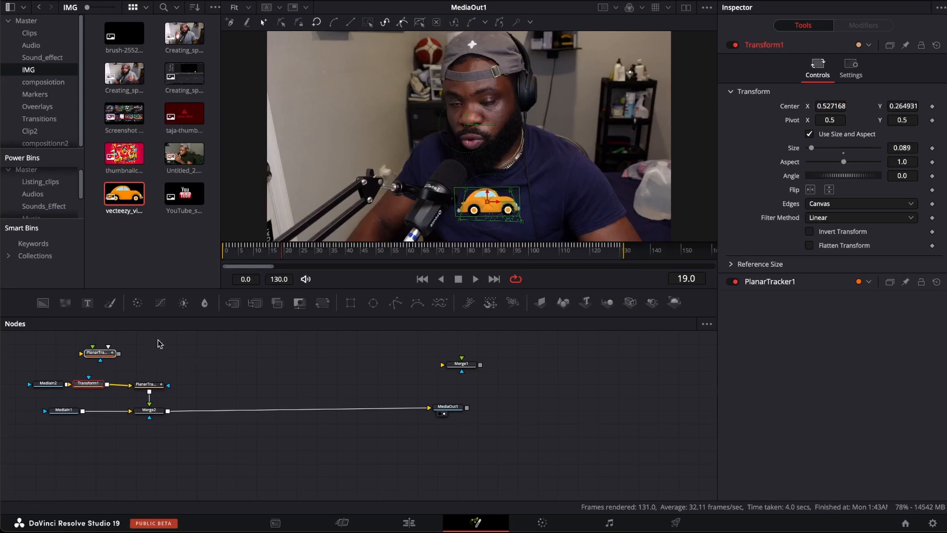
pyautogui.click(275, 370)
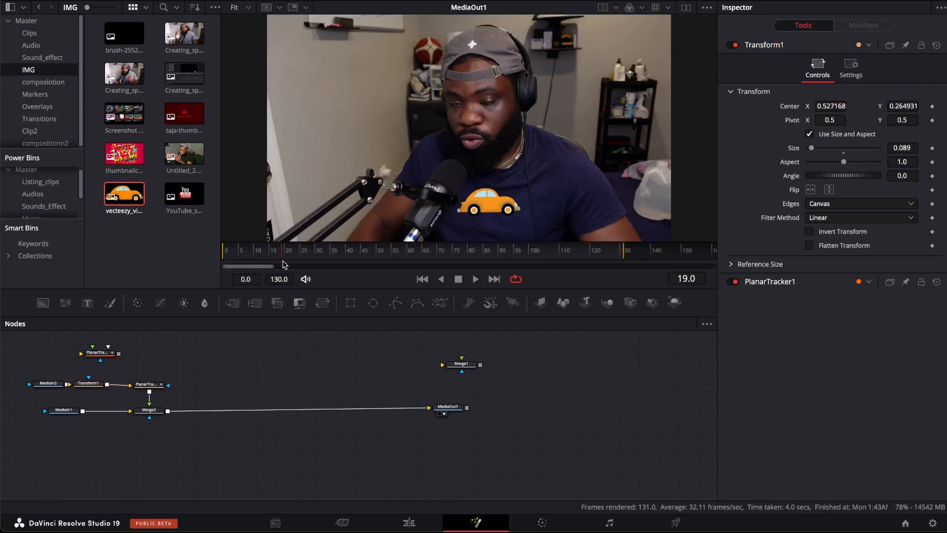
# Step: Play the composite back from the start of the frame range to check how the car follows the shirt
pyautogui.moveTo(284, 258); pyautogui.dragTo(225, 261)
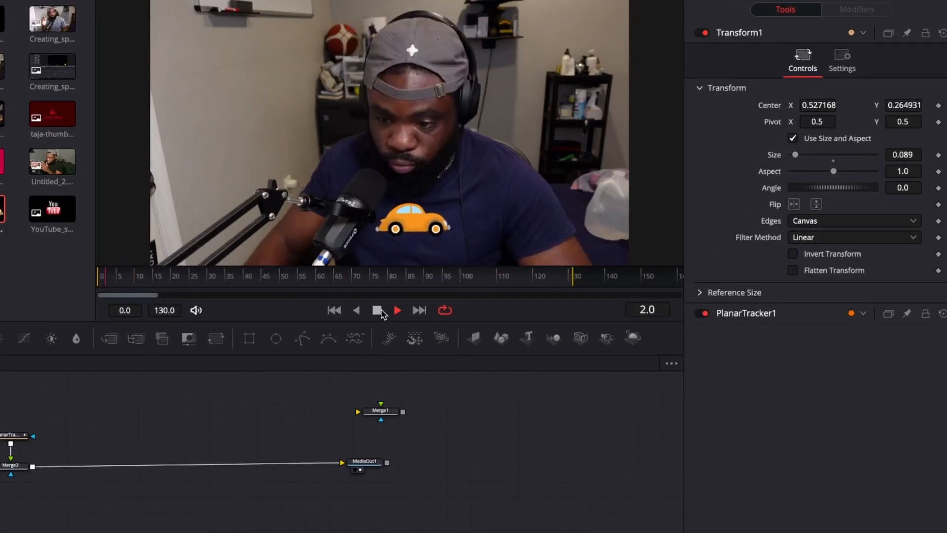
pyautogui.click(378, 310)
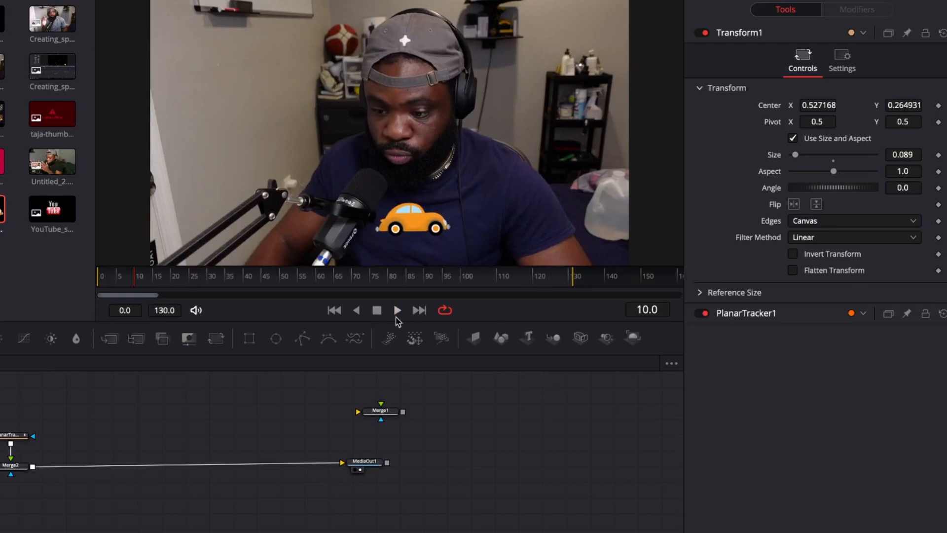
pyautogui.click(397, 310)
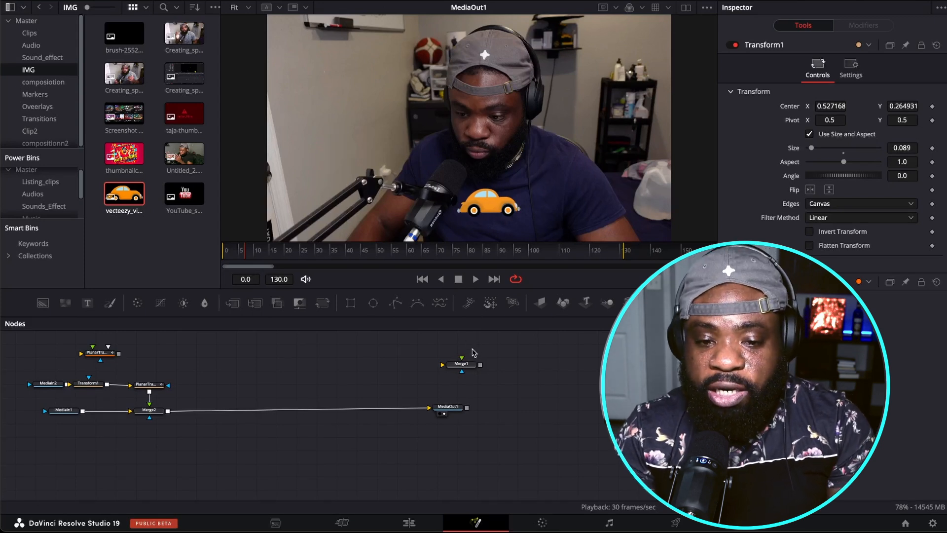
# Step: Switch to the car image's composition and line up its Transform1, MediaIn1 and Merge1 nodes in a tidy layout
pyautogui.click(411, 524)
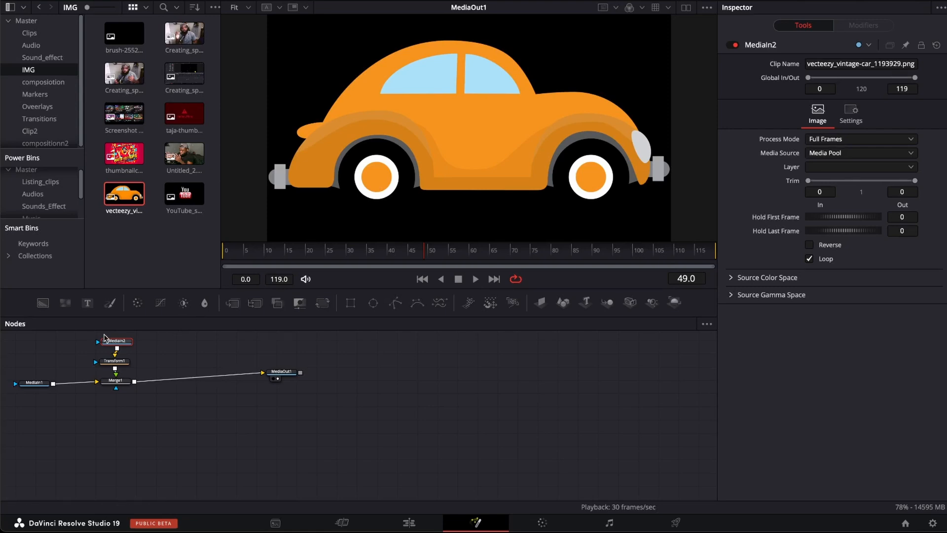
pyautogui.moveTo(113, 366); pyautogui.dragTo(113, 357)
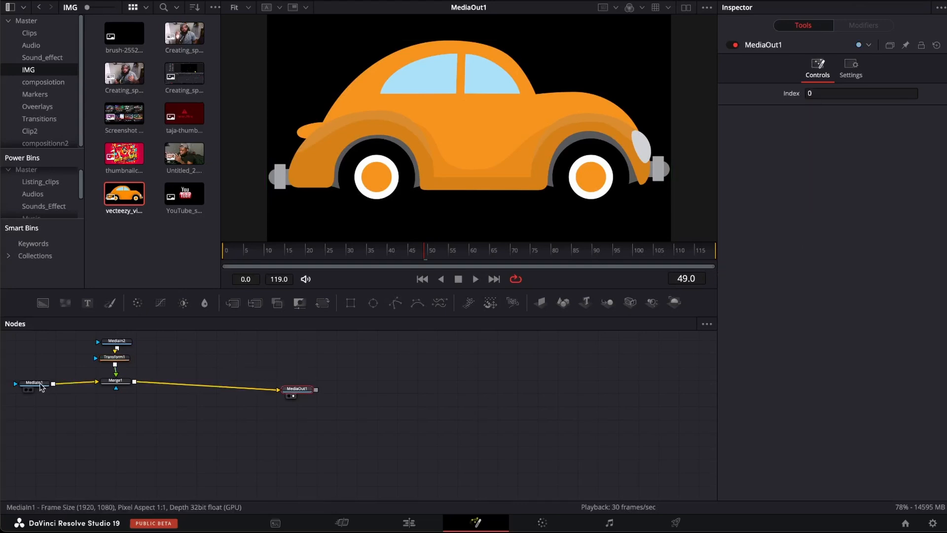
pyautogui.moveTo(39, 385); pyautogui.dragTo(36, 390)
pyautogui.moveTo(117, 386); pyautogui.dragTo(117, 393)
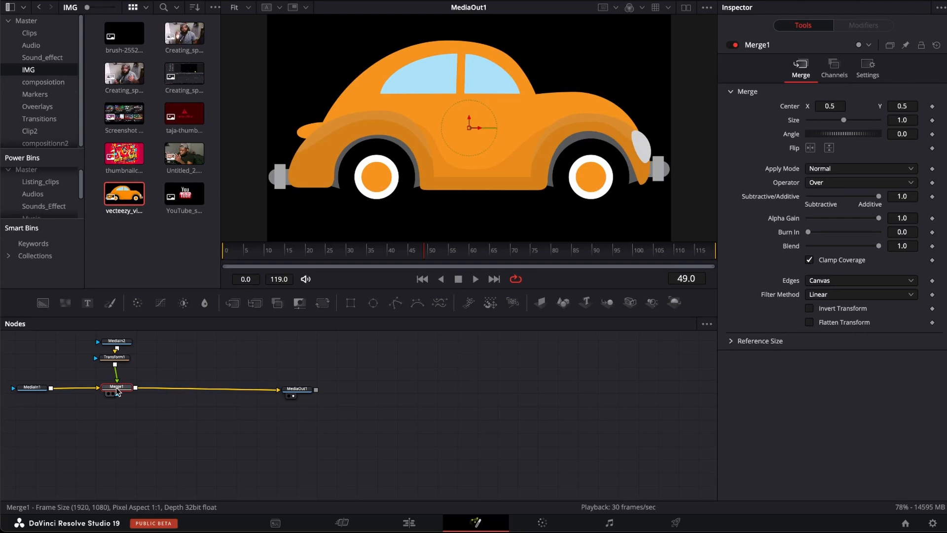
pyautogui.hotkey('shift', 'space')
pyautogui.write('pla')
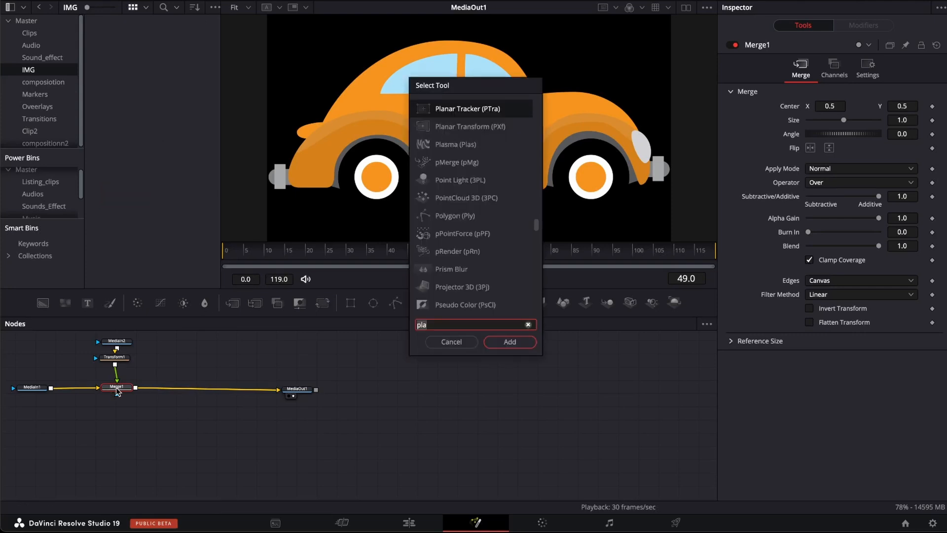
pyautogui.press('BackSpace')
pyautogui.press('BackSpace')
pyautogui.press('BackSpace')
pyautogui.write('gri')
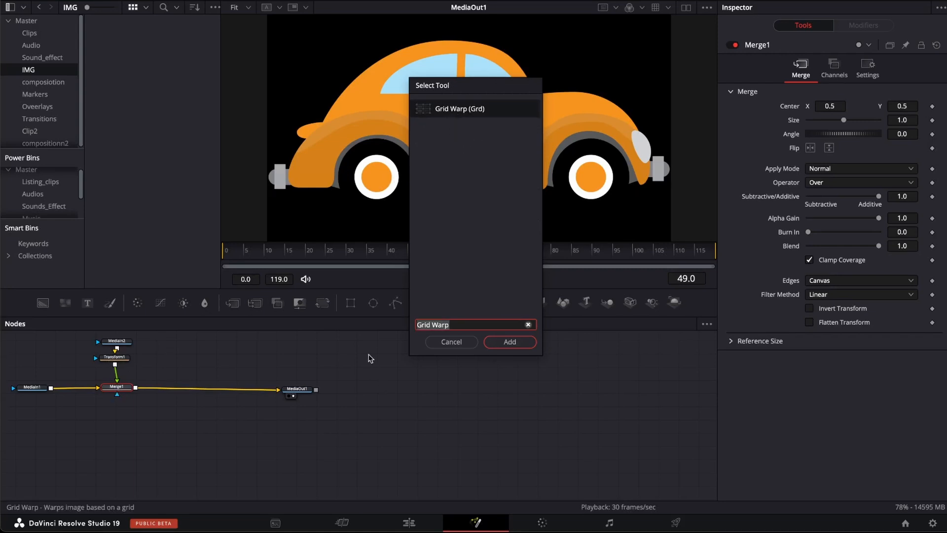
pyautogui.click(466, 343)
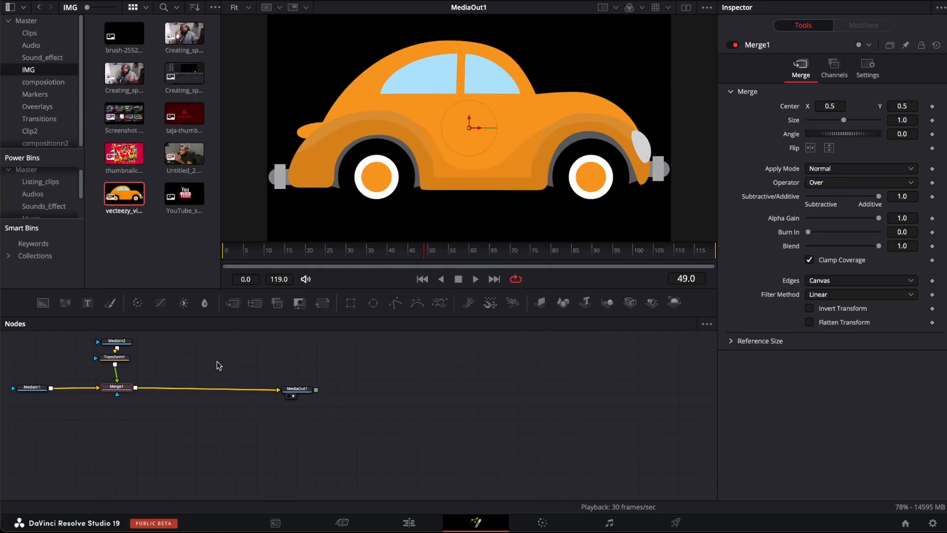
# Step: Add a Grid Warp node after Transform1 and distort the car by moving its mesh points, including the central one
pyautogui.click(119, 357)
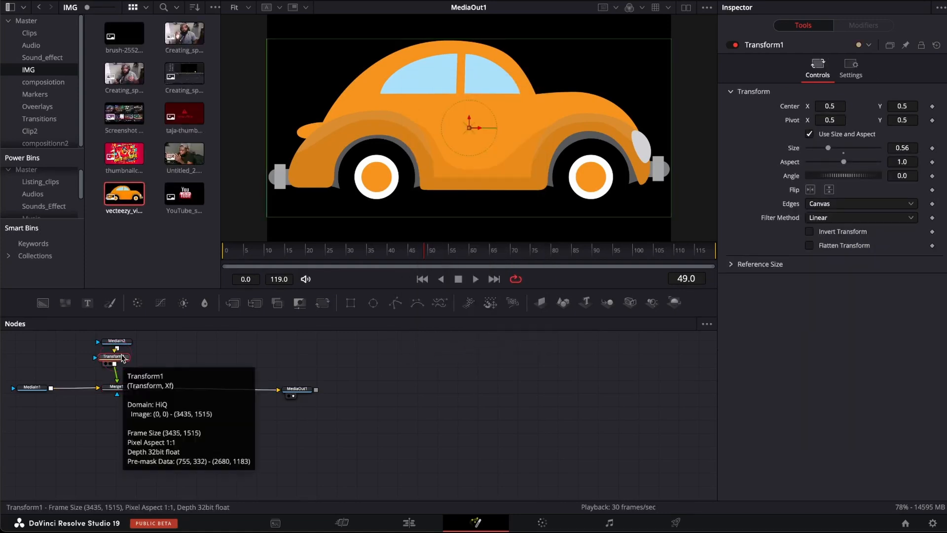
pyautogui.hotkey('shift', 'space')
pyautogui.write('pla')
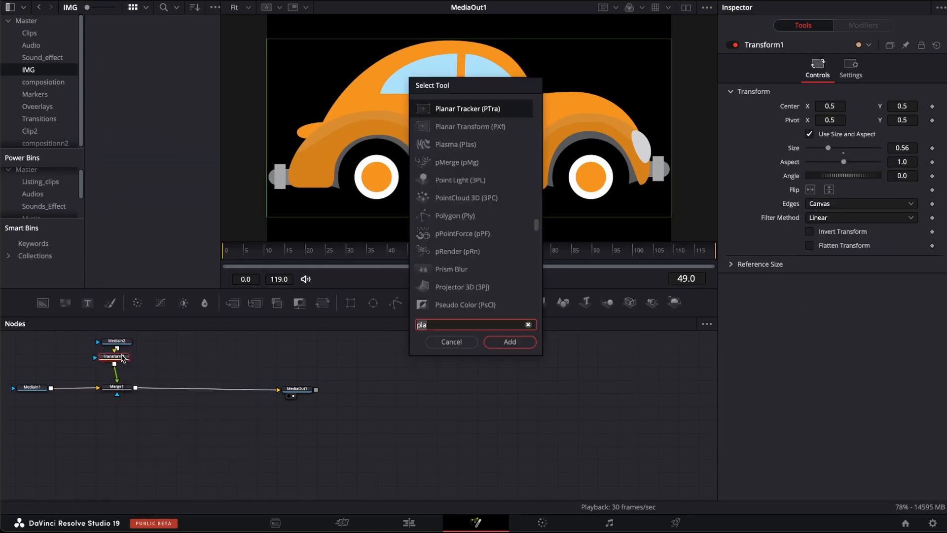
pyautogui.press('BackSpace')
pyautogui.press('BackSpace')
pyautogui.press('BackSpace')
pyautogui.write('g')
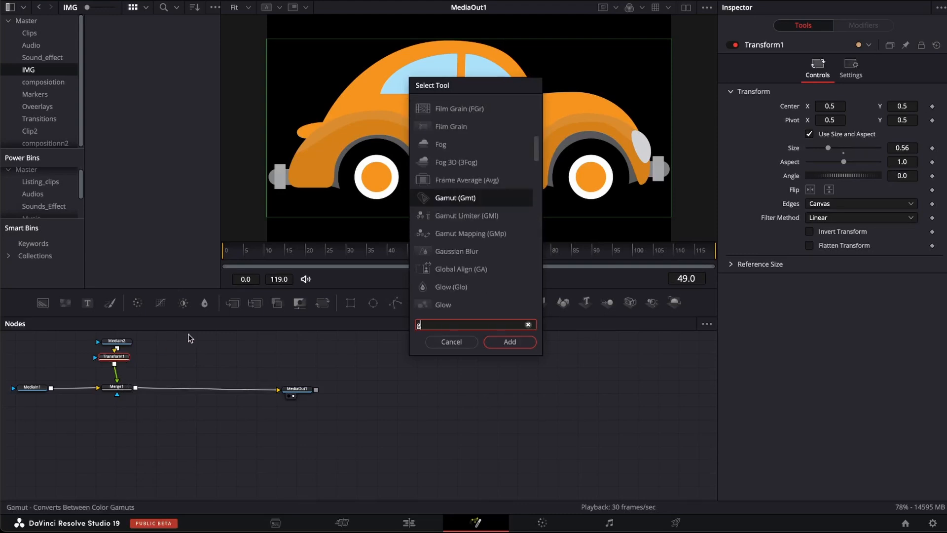
pyautogui.write('ri')
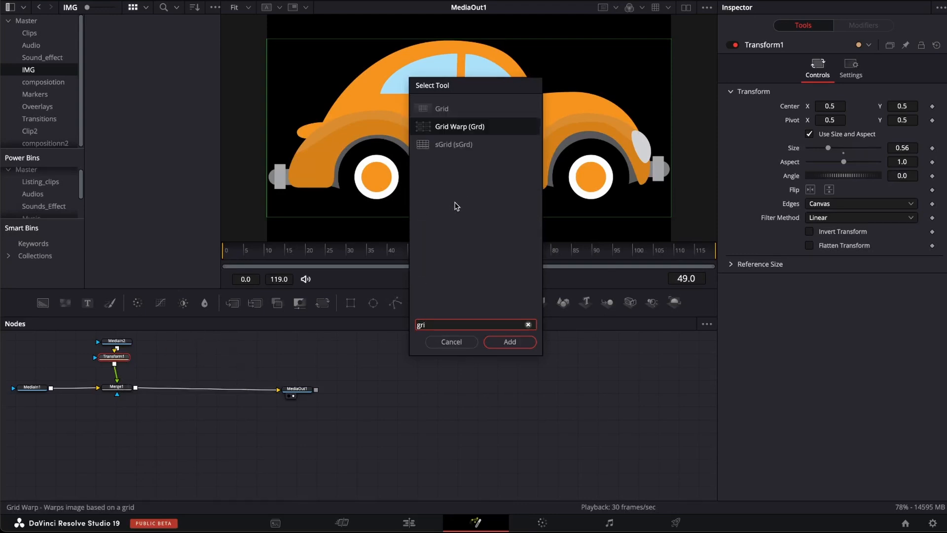
pyautogui.click(510, 342)
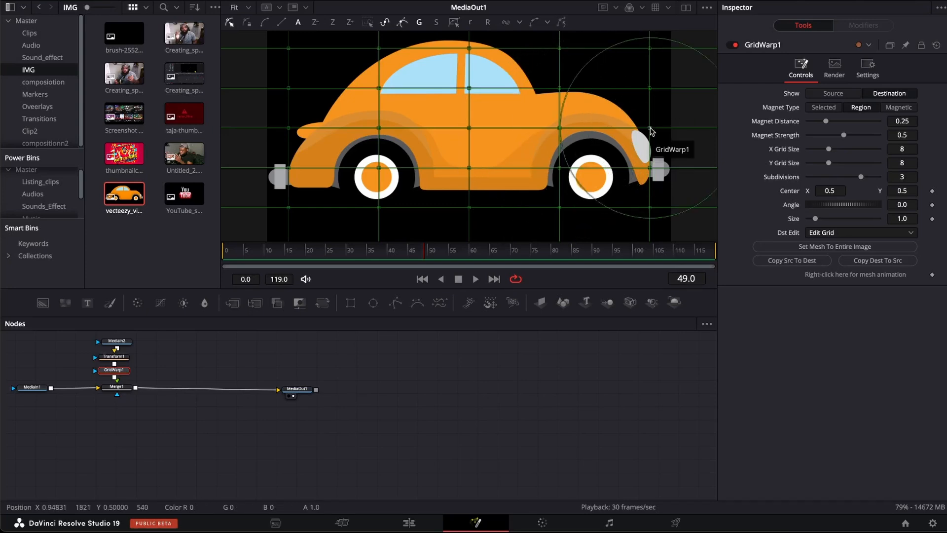
pyautogui.moveTo(650, 131)
pyautogui.mouseDown()
pyautogui.moveTo(613, 131)
pyautogui.moveTo(650, 207)
pyautogui.moveTo(286, 172)
pyautogui.moveTo(315, 166)
pyautogui.moveTo(289, 160)
pyautogui.moveTo(292, 141)
pyautogui.moveTo(315, 147)
pyautogui.mouseUp()
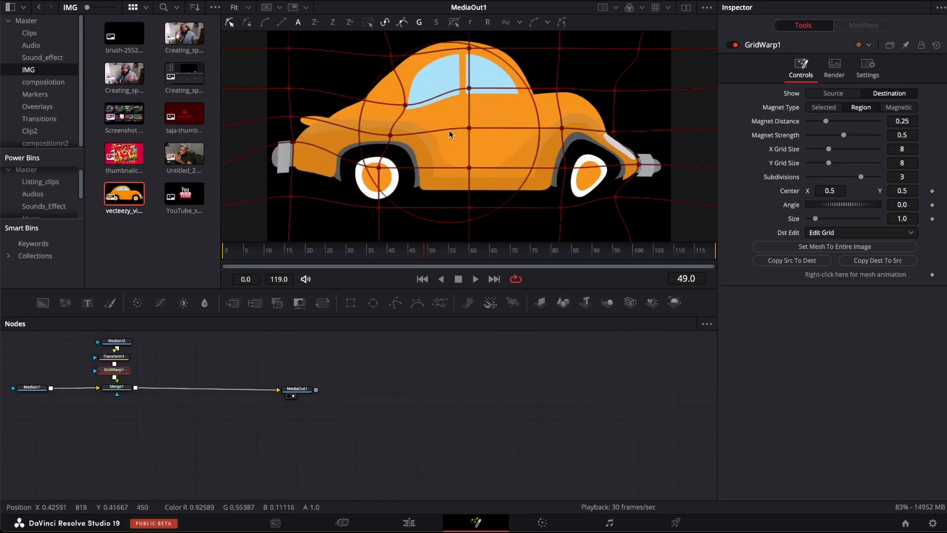
pyautogui.moveTo(468, 126); pyautogui.dragTo(465, 155)
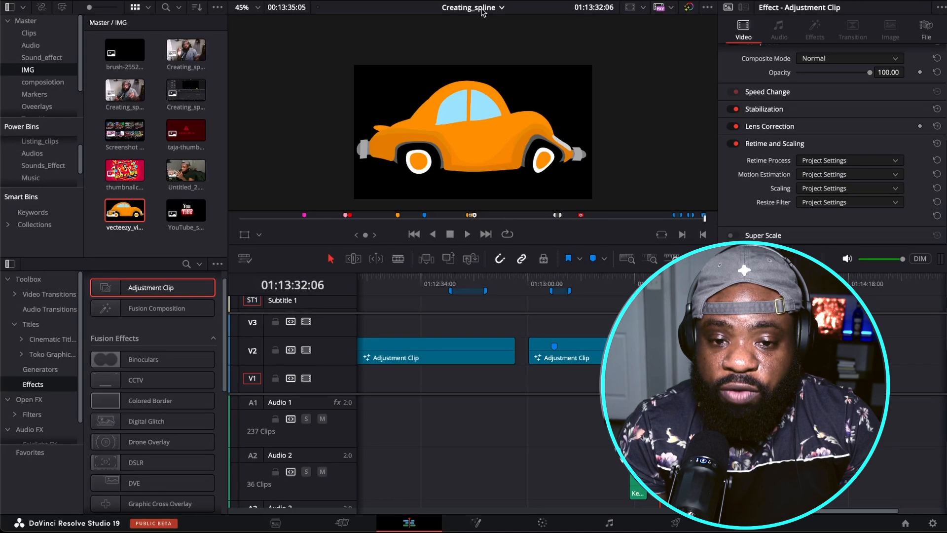
# Step: Open the shotr timeline and place the playhead at 01:00:01:20 over the Keyframe_body.mkv clip
pyautogui.click(489, 11)
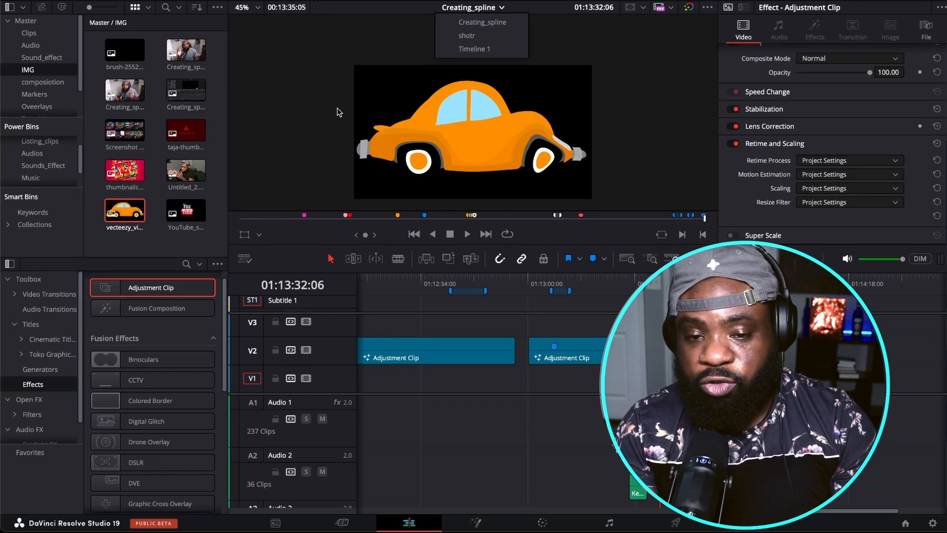
pyautogui.click(467, 36)
pyautogui.moveTo(378, 285)
pyautogui.mouseDown()
pyautogui.moveTo(418, 290)
pyautogui.moveTo(423, 282)
pyautogui.moveTo(381, 284)
pyautogui.mouseUp()
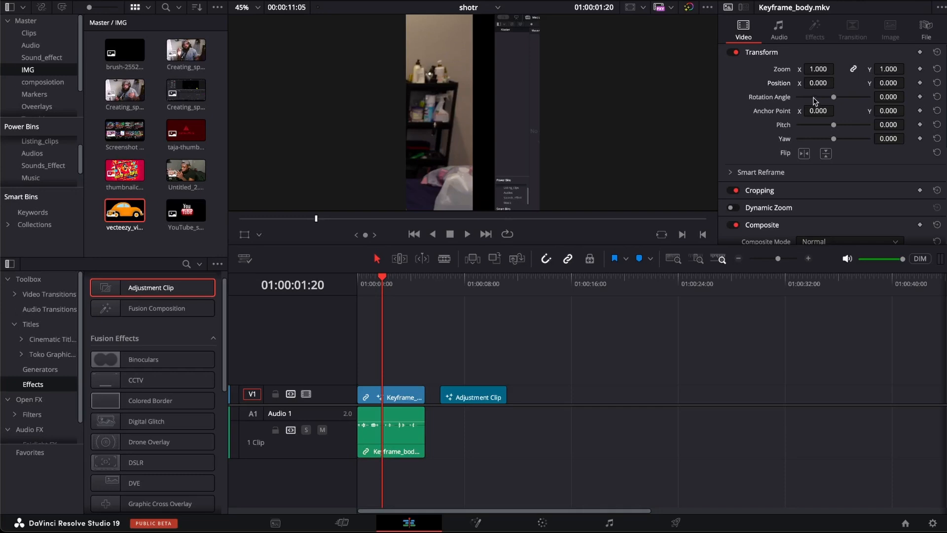
# Step: Try to reframe the vertical clip by shifting its horizontal position, and reset the position to default
pyautogui.moveTo(818, 82); pyautogui.dragTo(838, 83)
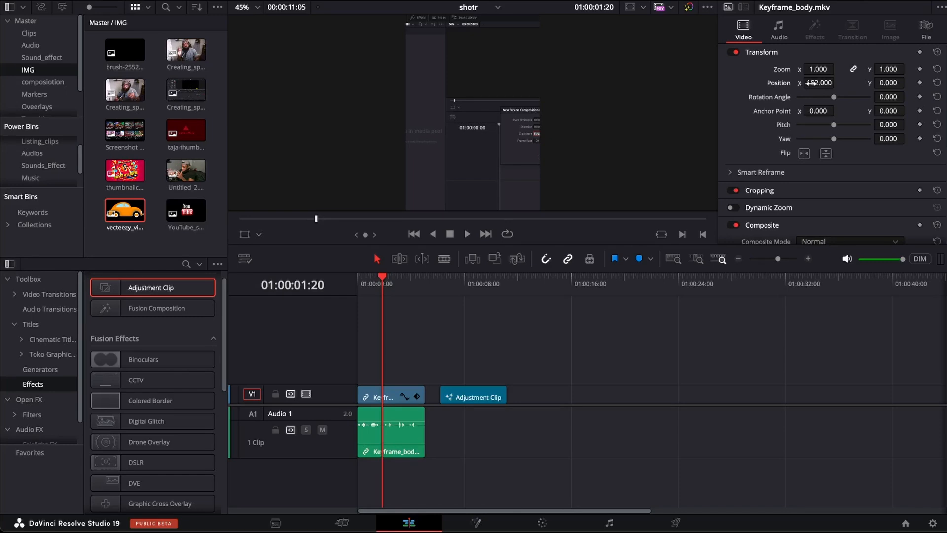
pyautogui.doubleClick(785, 85)
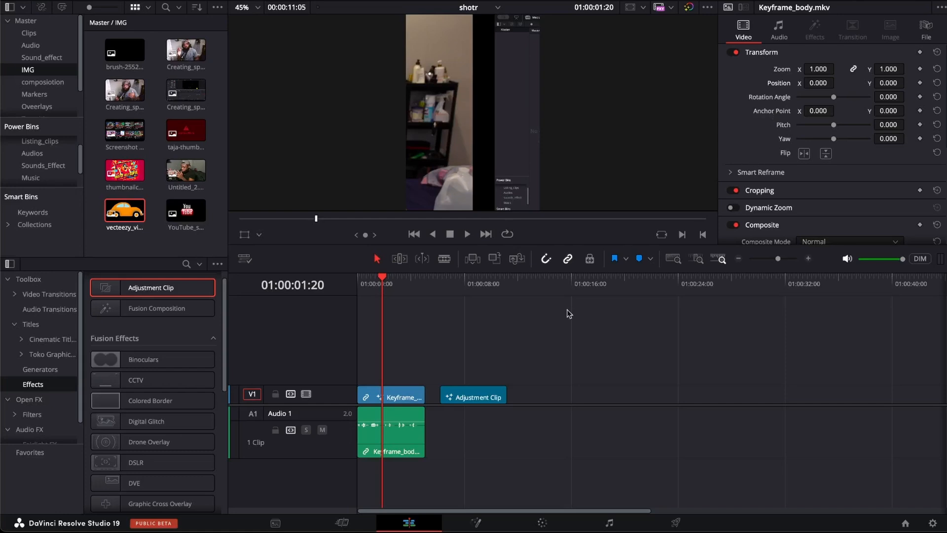
# Step: Open the clip's Fusion composition and show MediaIn1 and MediaOut1 side by side in two equally wide viewers
pyautogui.click(476, 523)
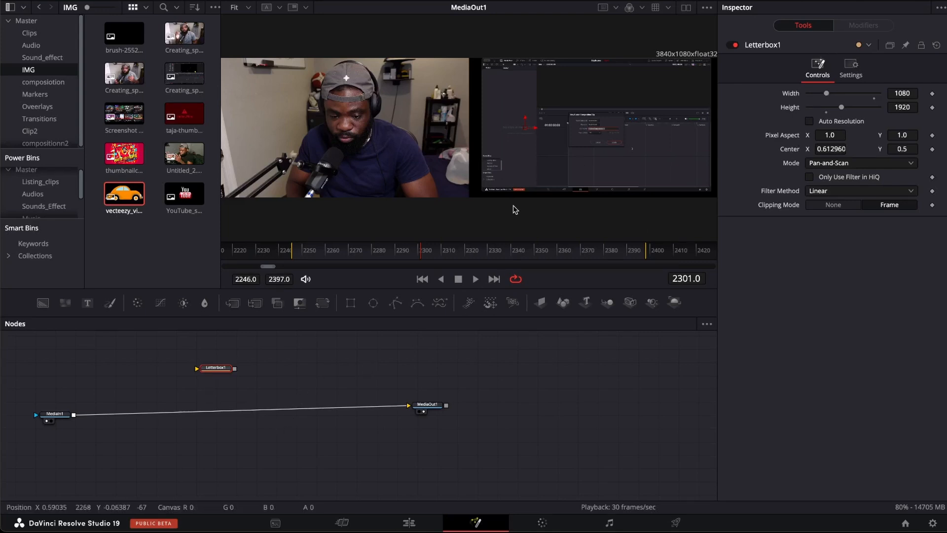
pyautogui.click(195, 386)
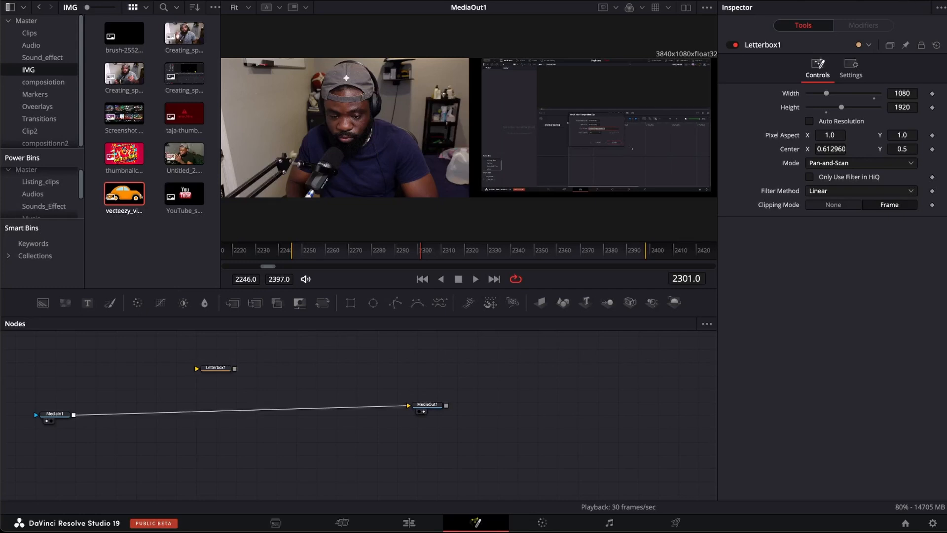
pyautogui.click(687, 8)
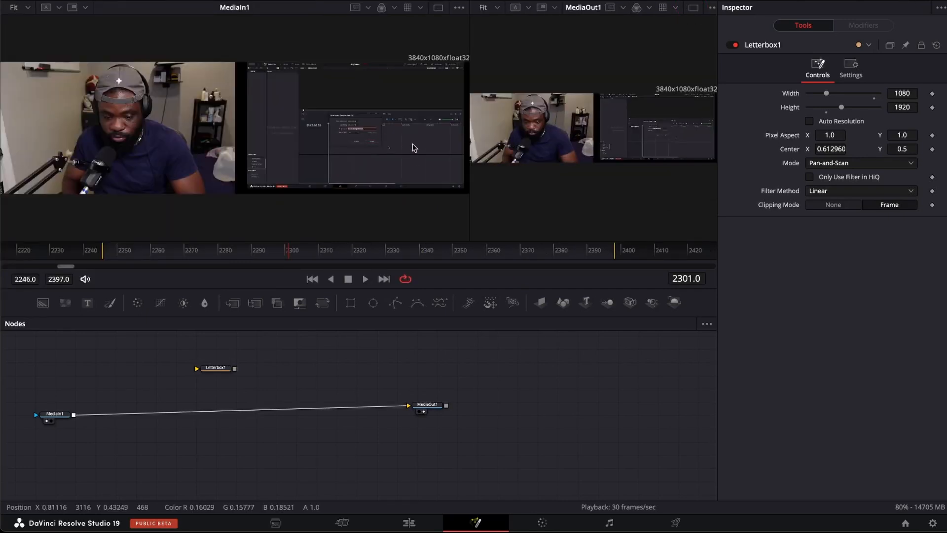
pyautogui.moveTo(469, 203); pyautogui.dragTo(365, 203)
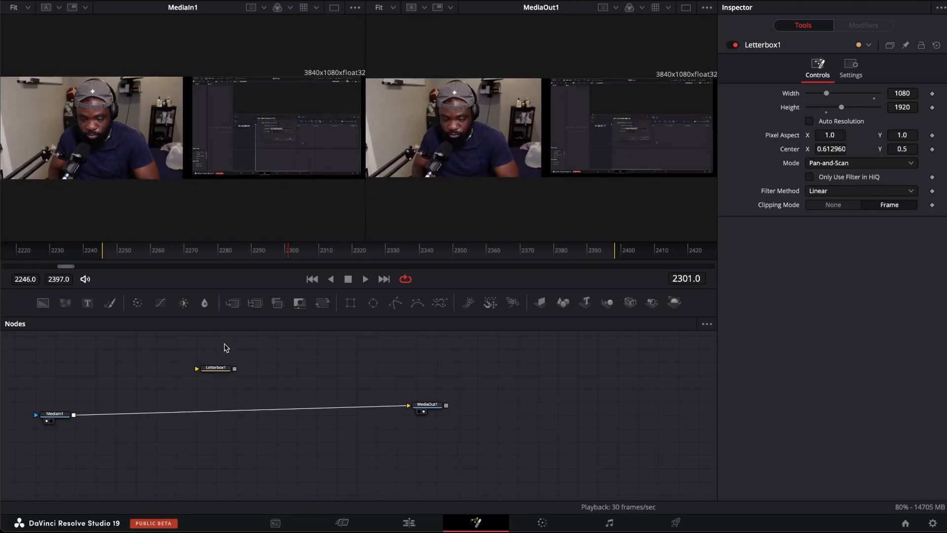
# Step: Insert Letterbox1 between MediaIn1 and MediaOut1 and move its center to X 0.892350, Y 0.516304
pyautogui.moveTo(219, 371); pyautogui.dragTo(213, 412)
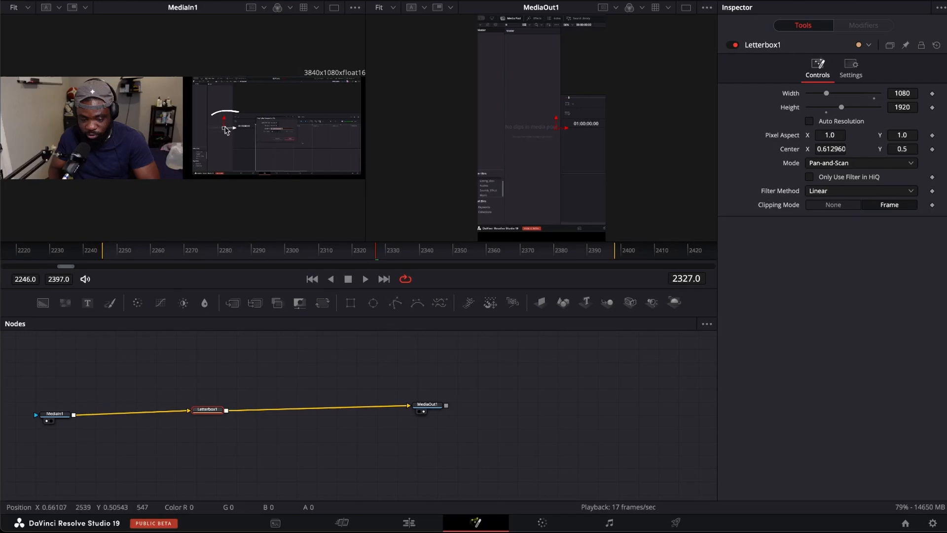
pyautogui.moveTo(234, 130)
pyautogui.mouseDown()
pyautogui.moveTo(287, 134)
pyautogui.moveTo(274, 134)
pyautogui.mouseUp()
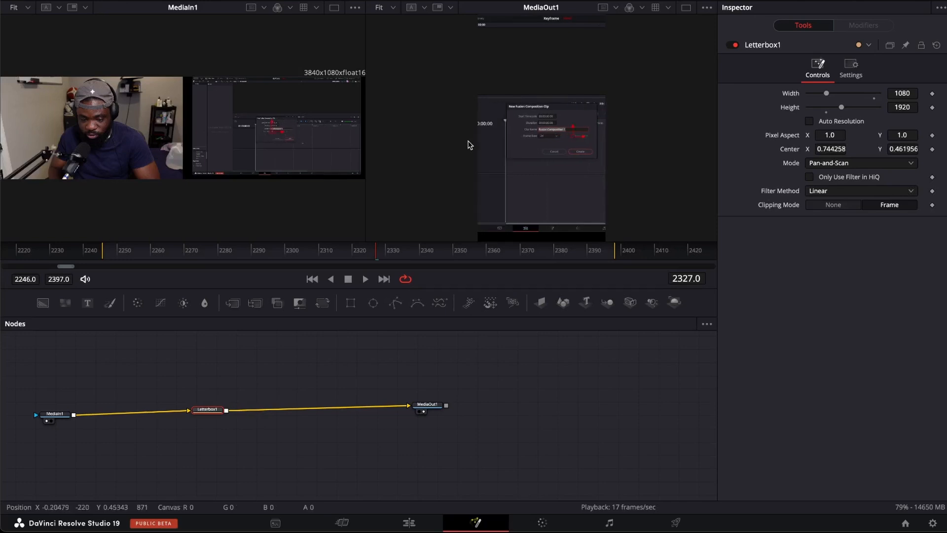
pyautogui.moveTo(275, 135); pyautogui.dragTo(328, 136)
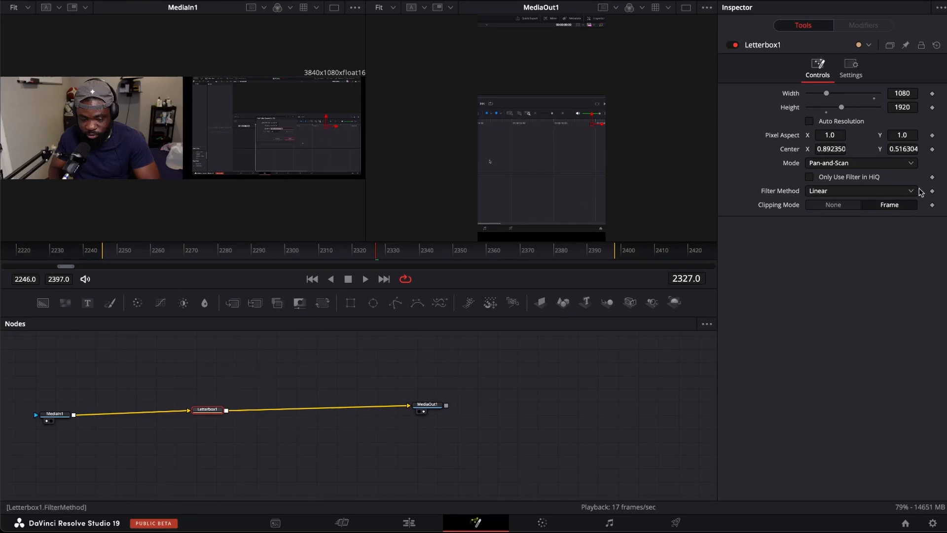
# Step: Try the Letterbox / Envelope mode on Letterbox1 and set the mode back to Pan-and-Scan
pyautogui.click(845, 167)
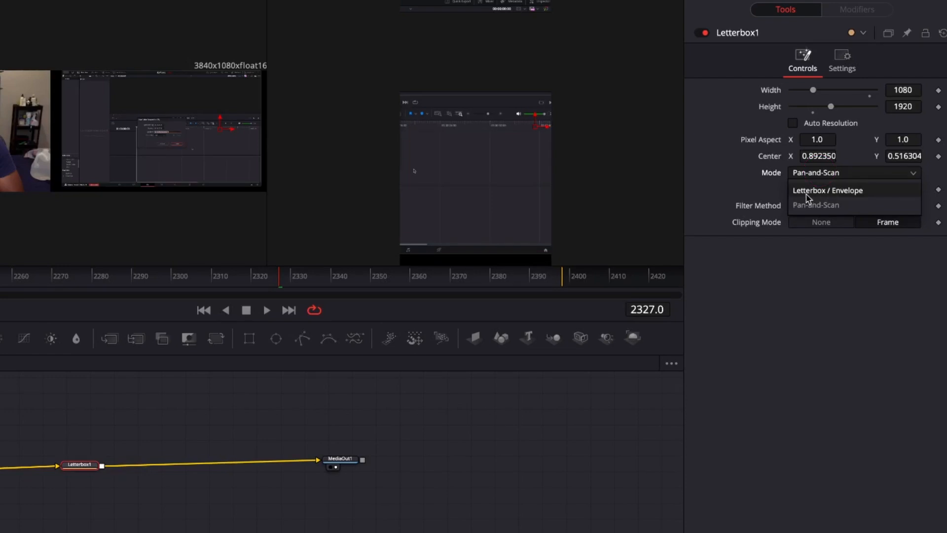
pyautogui.click(823, 193)
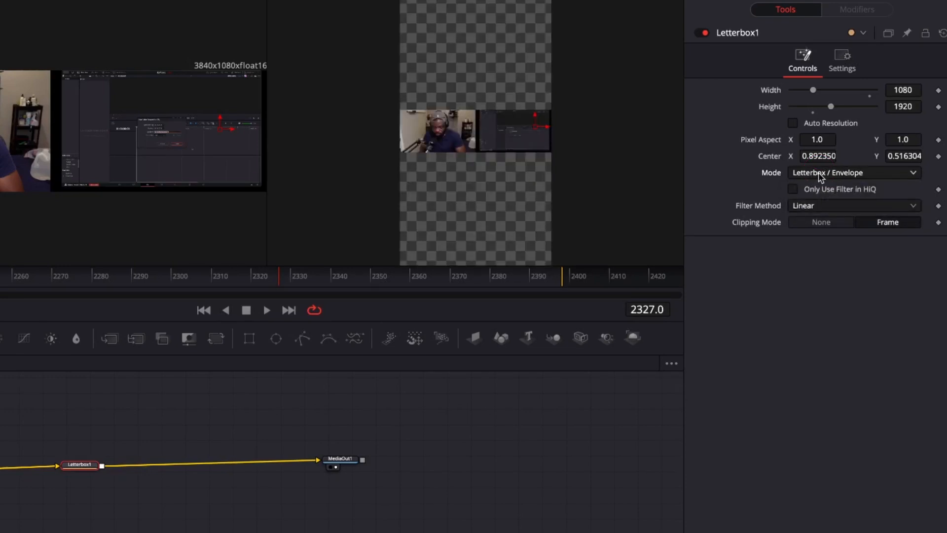
pyautogui.click(820, 173)
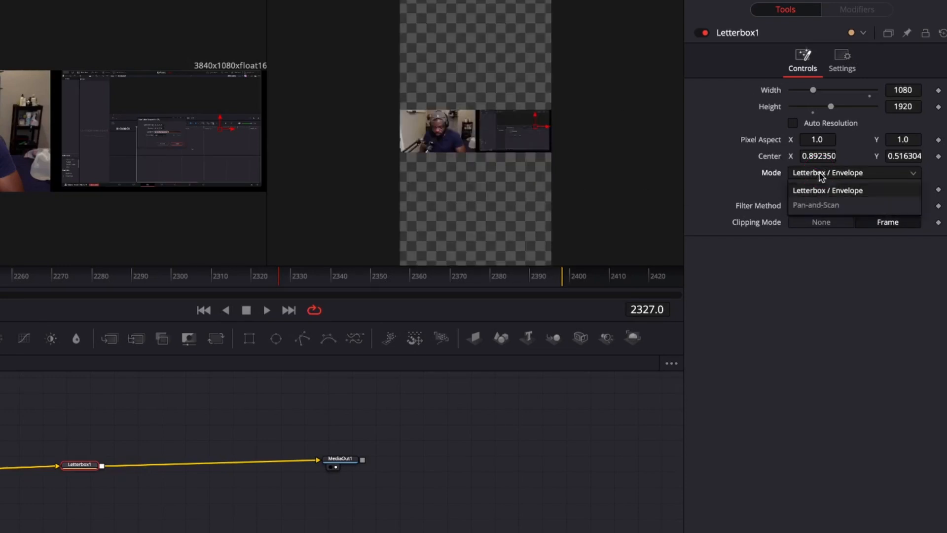
pyautogui.click(825, 212)
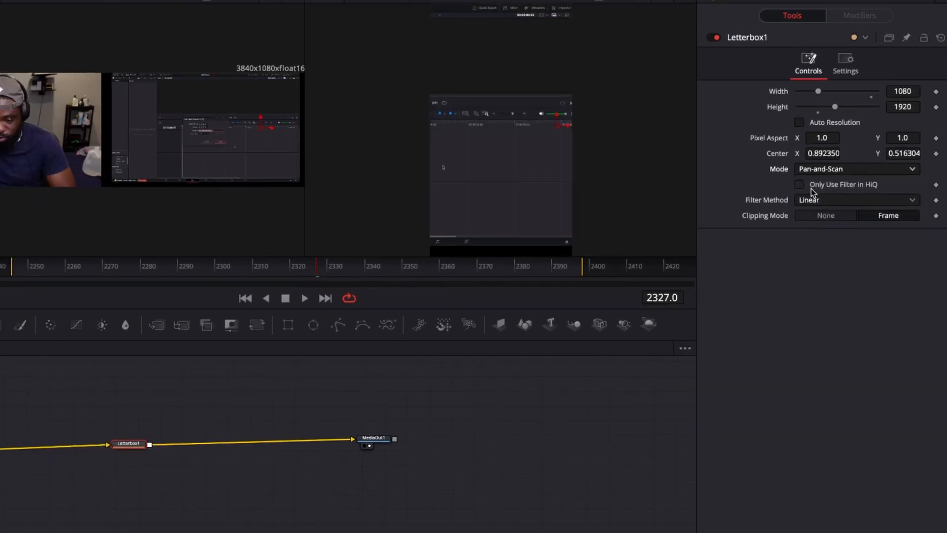